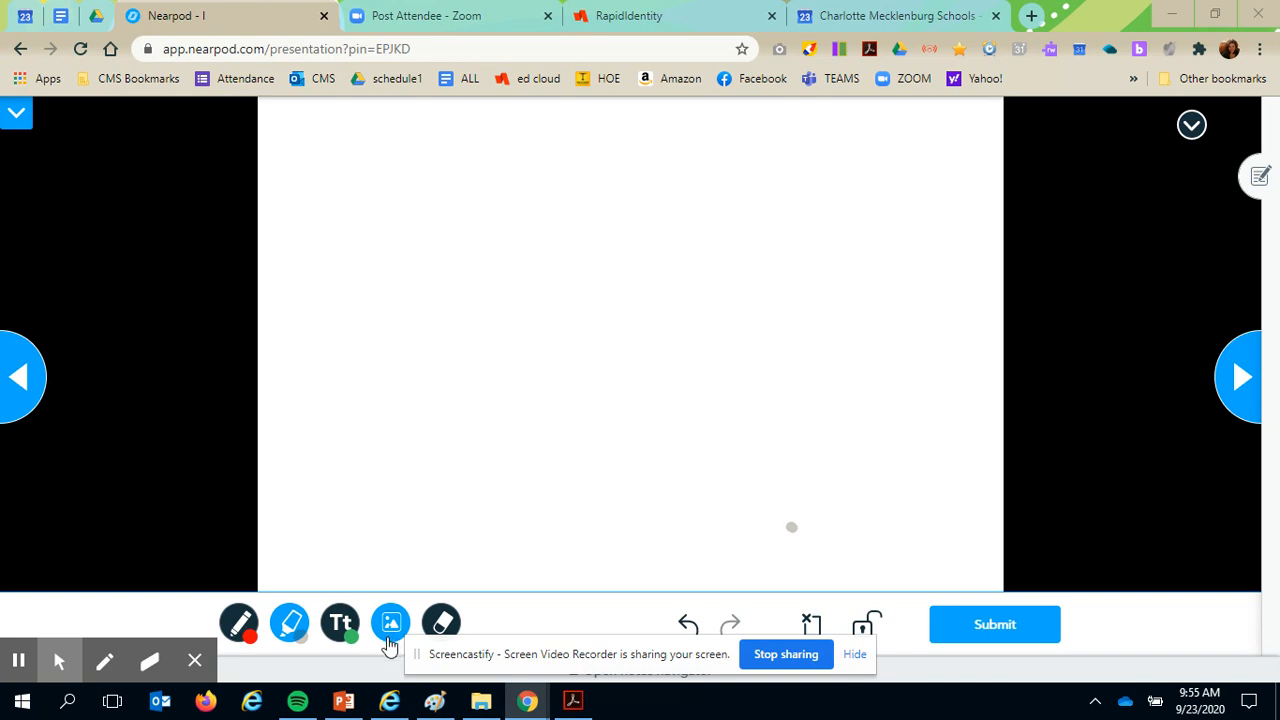
Step: Search the web images for "horse" and insert the picture of the brown horse standing on a white background
{"action": "left_click", "coordinate": [389, 636]}
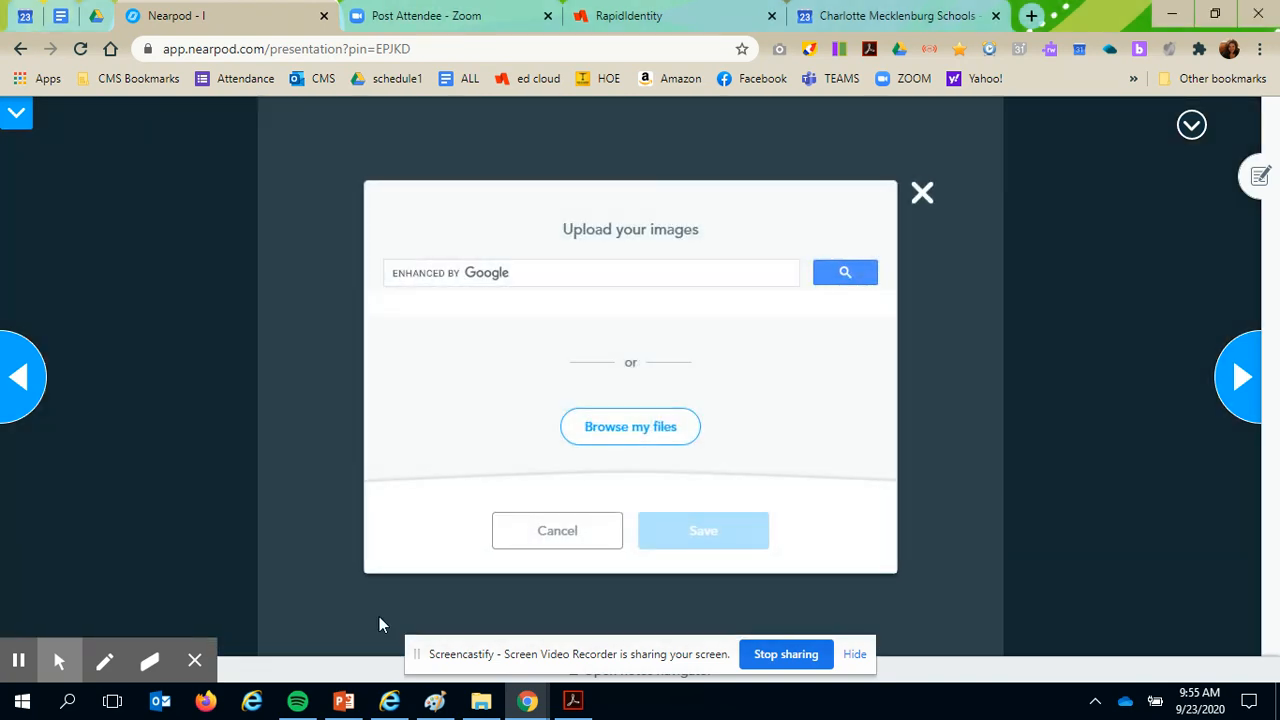
{"action": "left_click", "coordinate": [488, 271]}
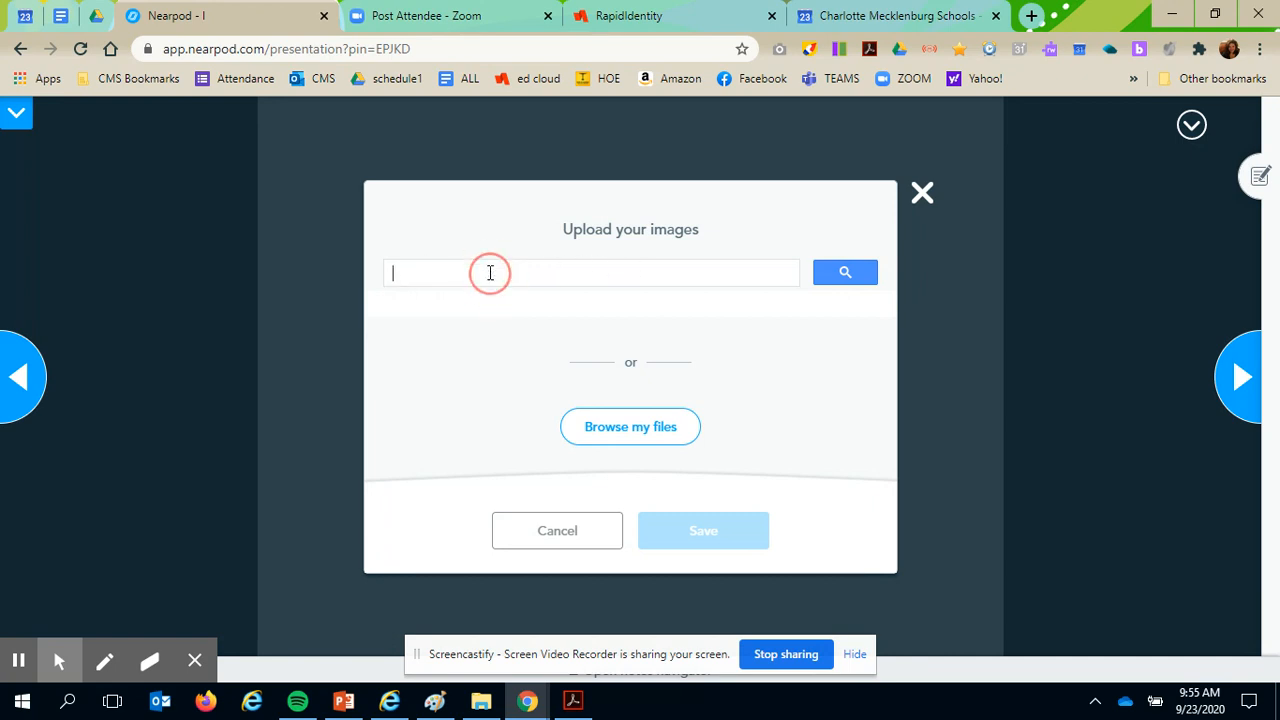
{"action": "type", "text": "horse"}
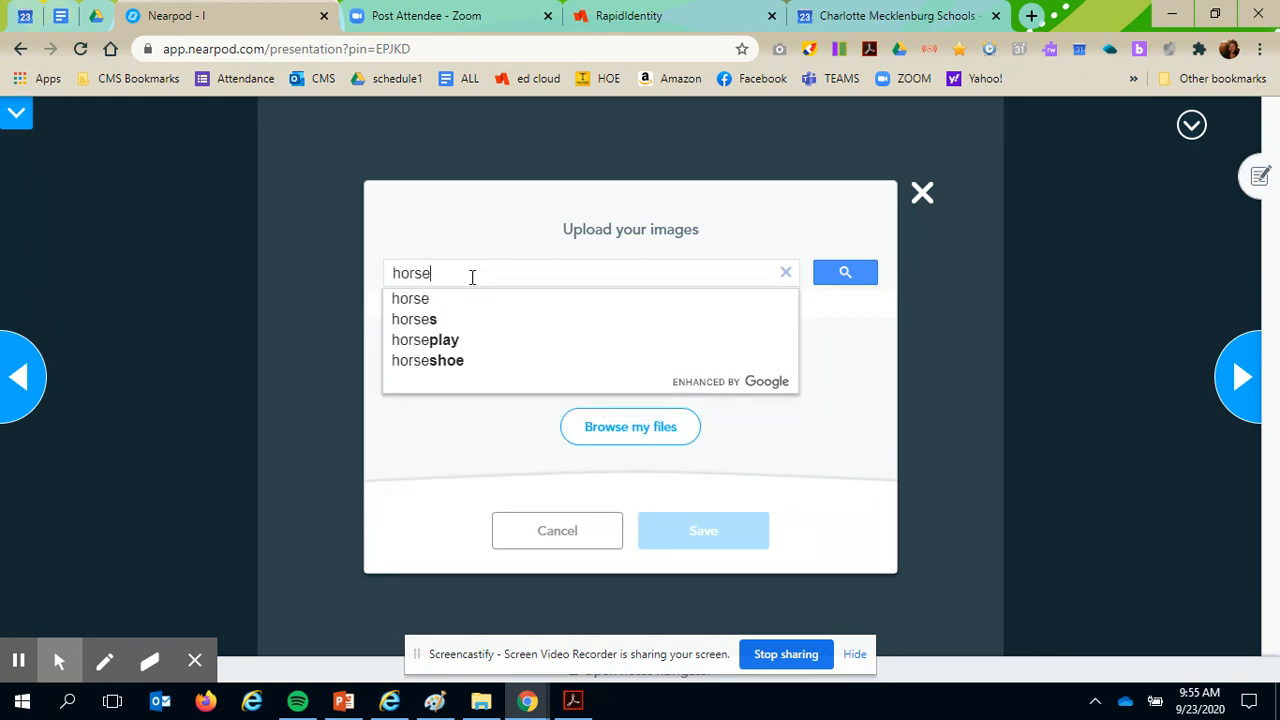
{"action": "left_click", "coordinate": [845, 273]}
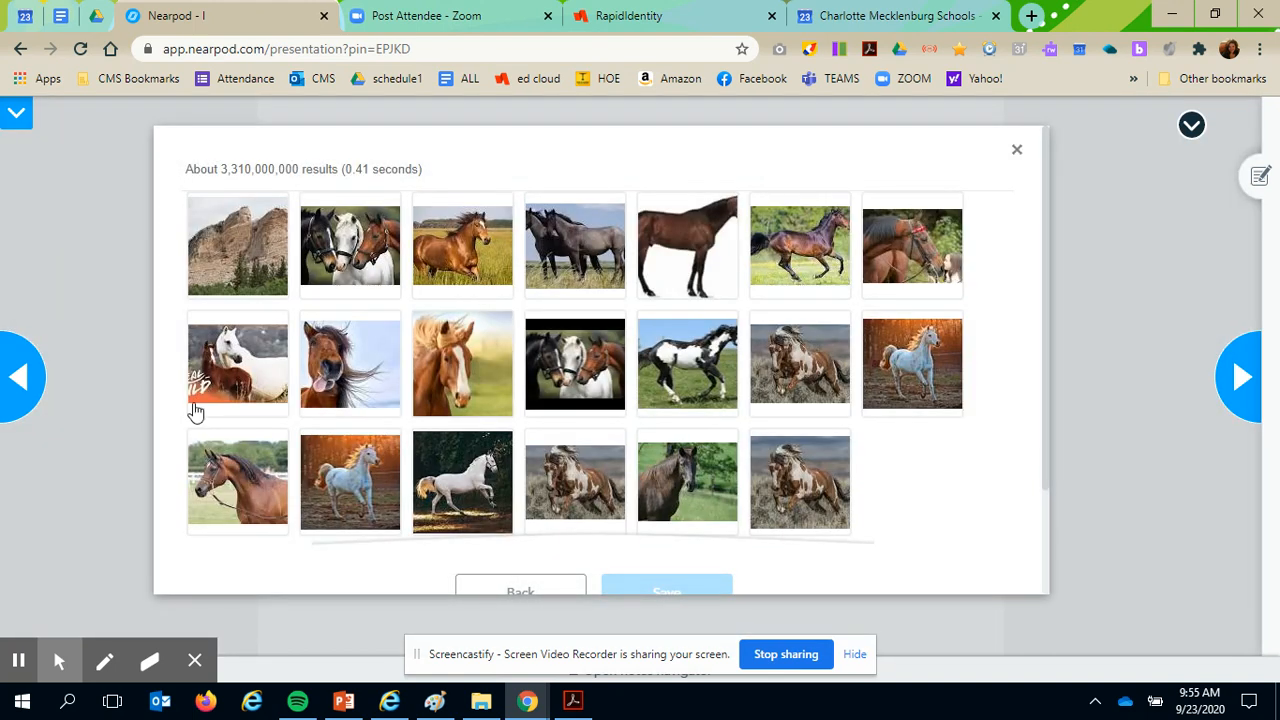
{"action": "left_click", "coordinate": [672, 250]}
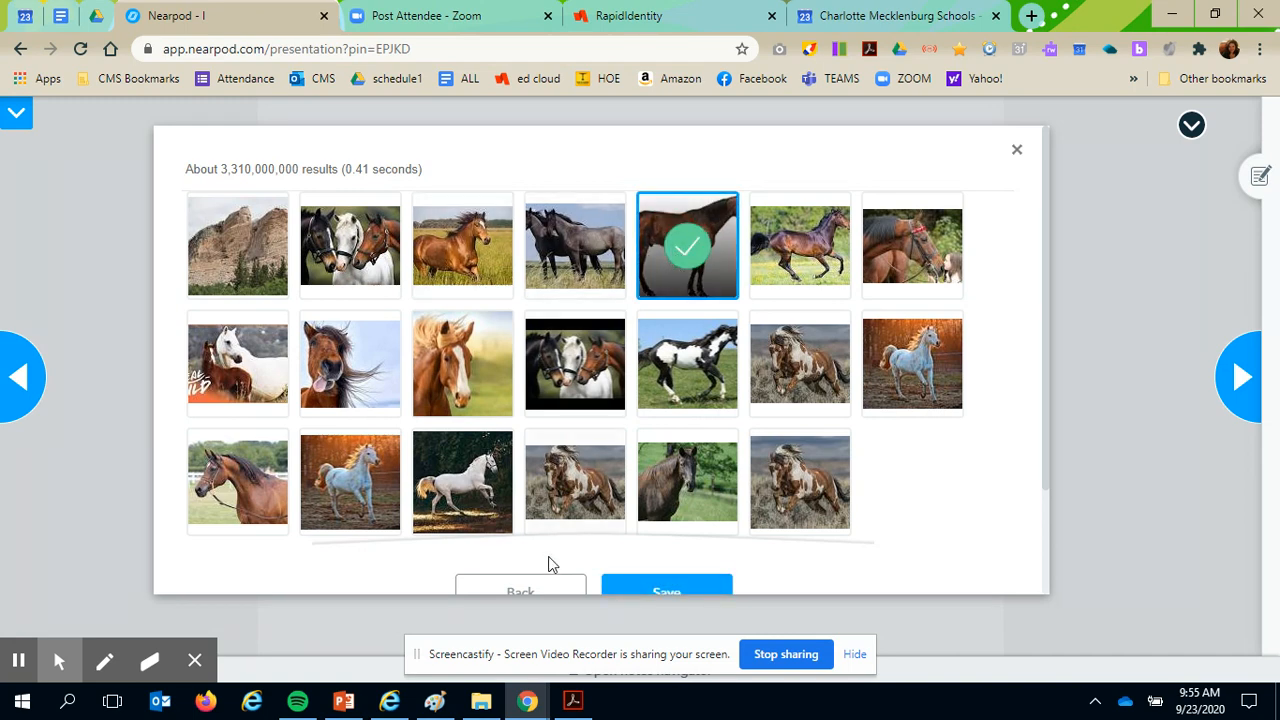
{"action": "left_click", "coordinate": [662, 592]}
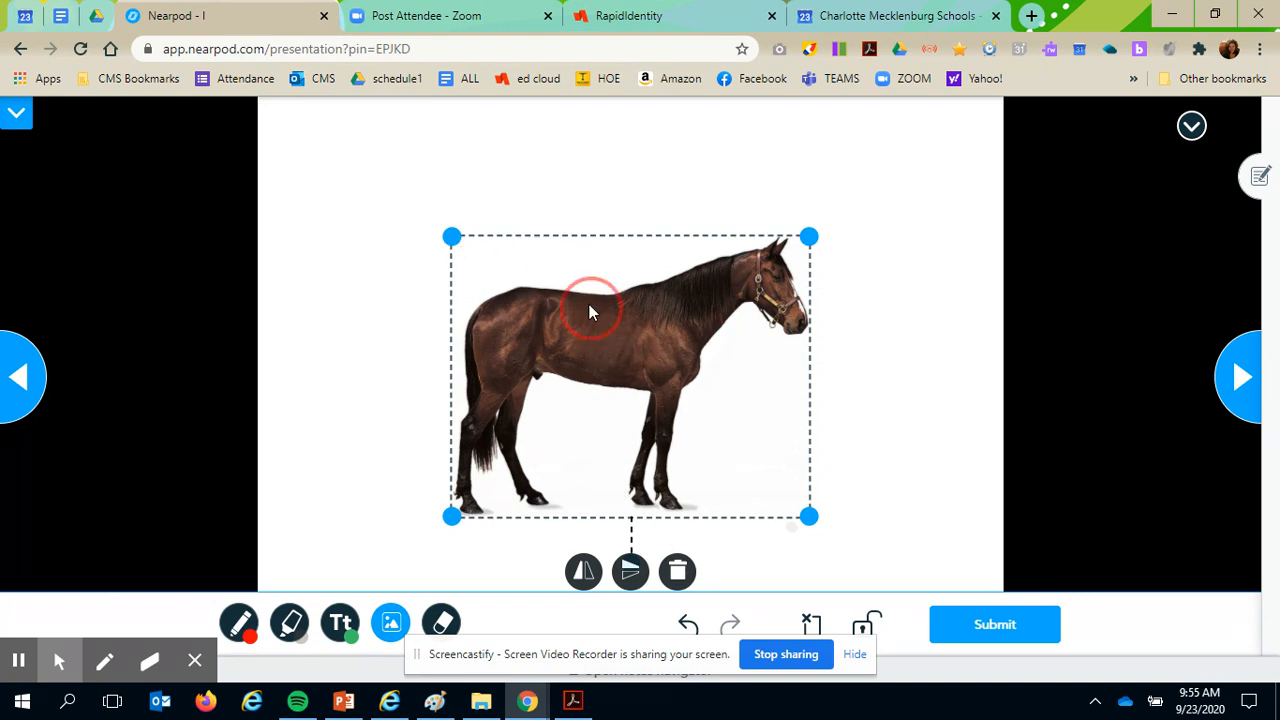
Step: Reposition the horse image toward the canvas's upper left, tilted slightly counterclockwise and enlarged to nearly fill the canvas
{"action": "left_click_drag", "start_coordinate": [590, 313], "coordinate": [475, 228]}
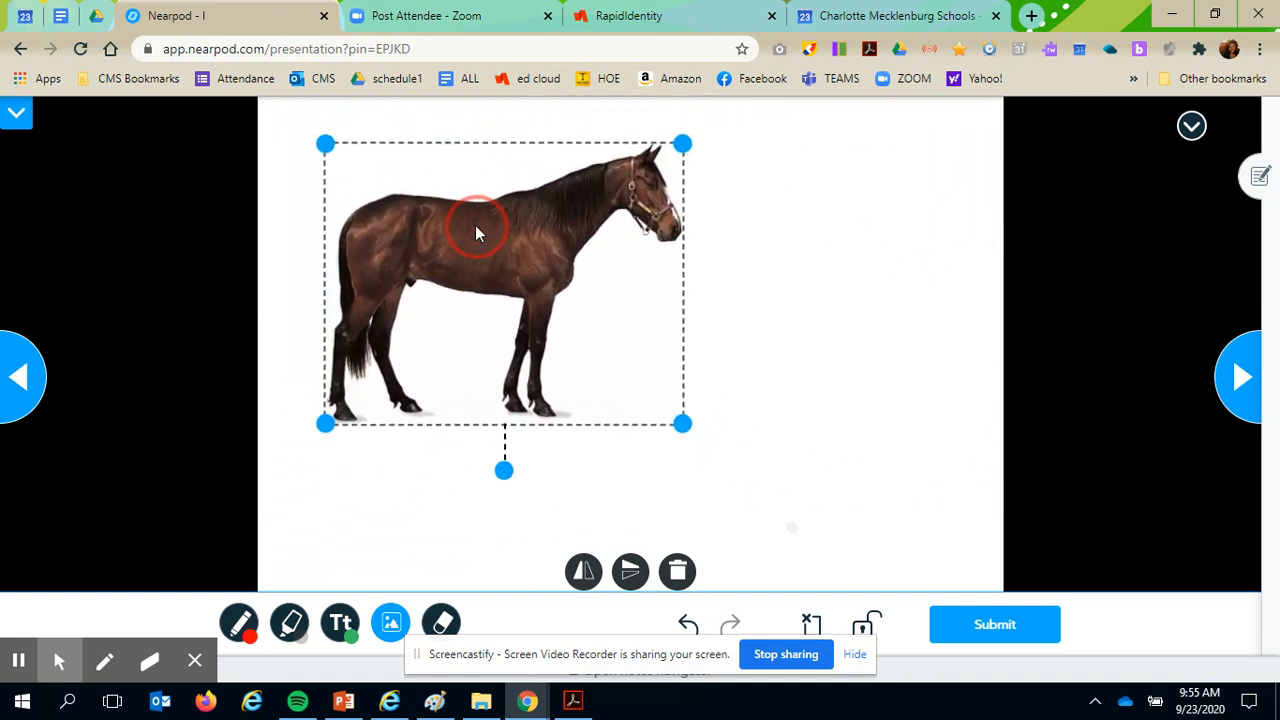
{"action": "left_click_drag", "start_coordinate": [687, 428], "coordinate": [798, 416]}
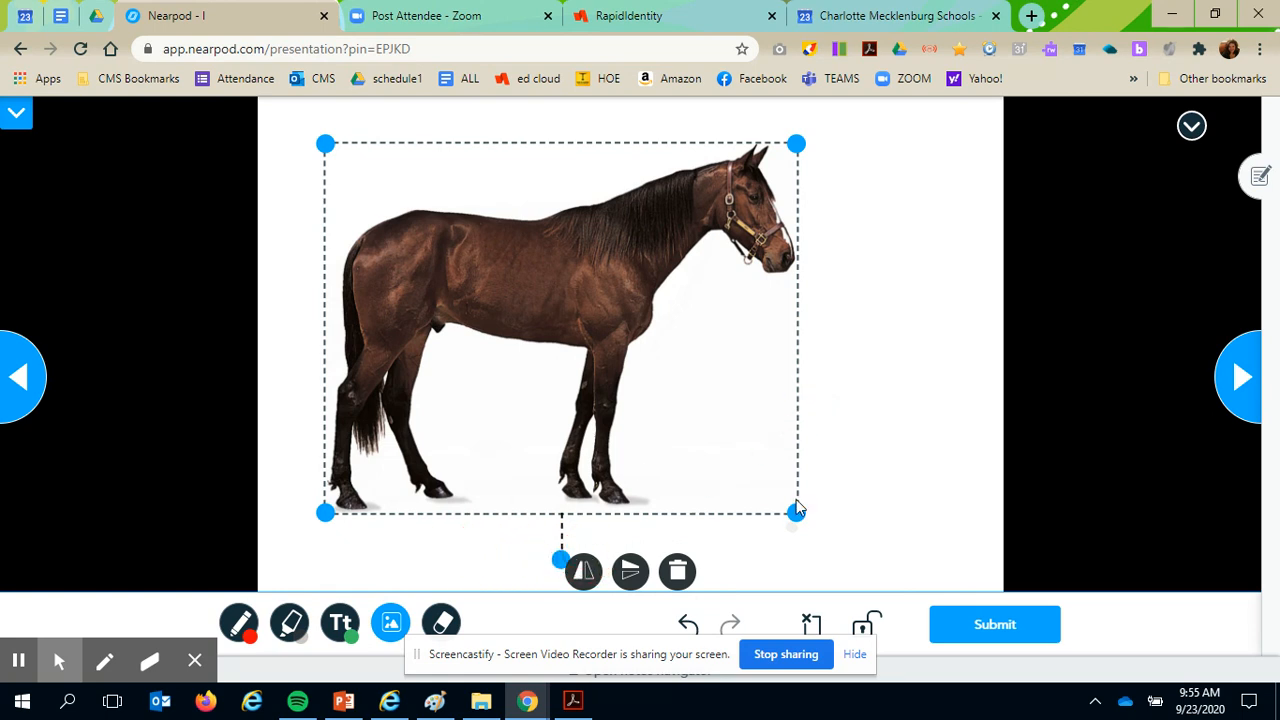
{"action": "left_click_drag", "start_coordinate": [800, 520], "coordinate": [683, 424]}
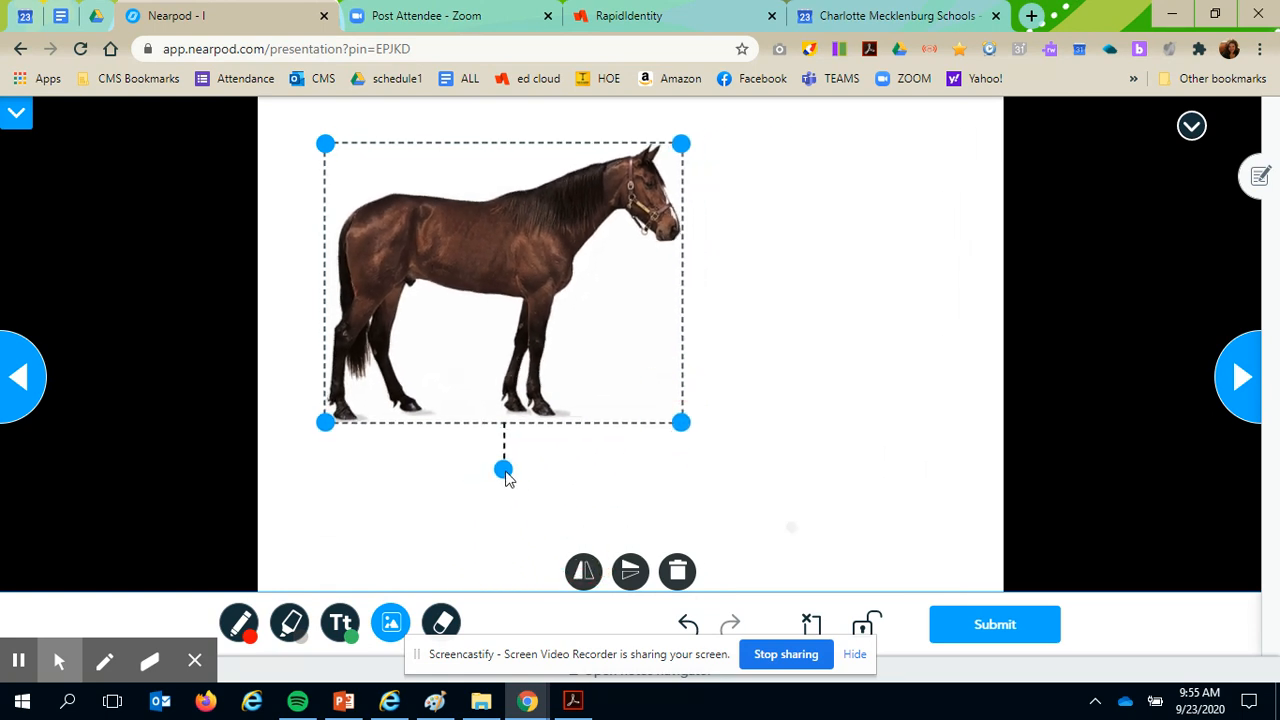
{"action": "left_click_drag", "start_coordinate": [505, 478], "coordinate": [514, 414]}
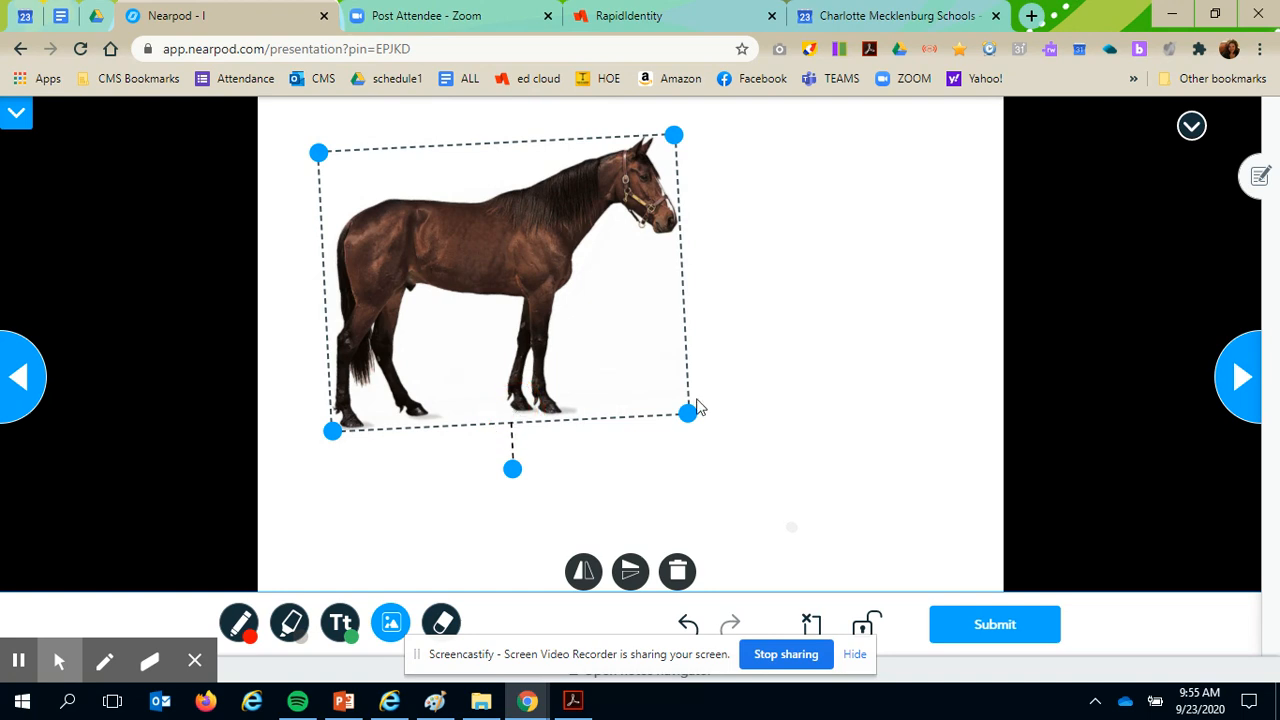
{"action": "left_click_drag", "start_coordinate": [697, 407], "coordinate": [924, 508]}
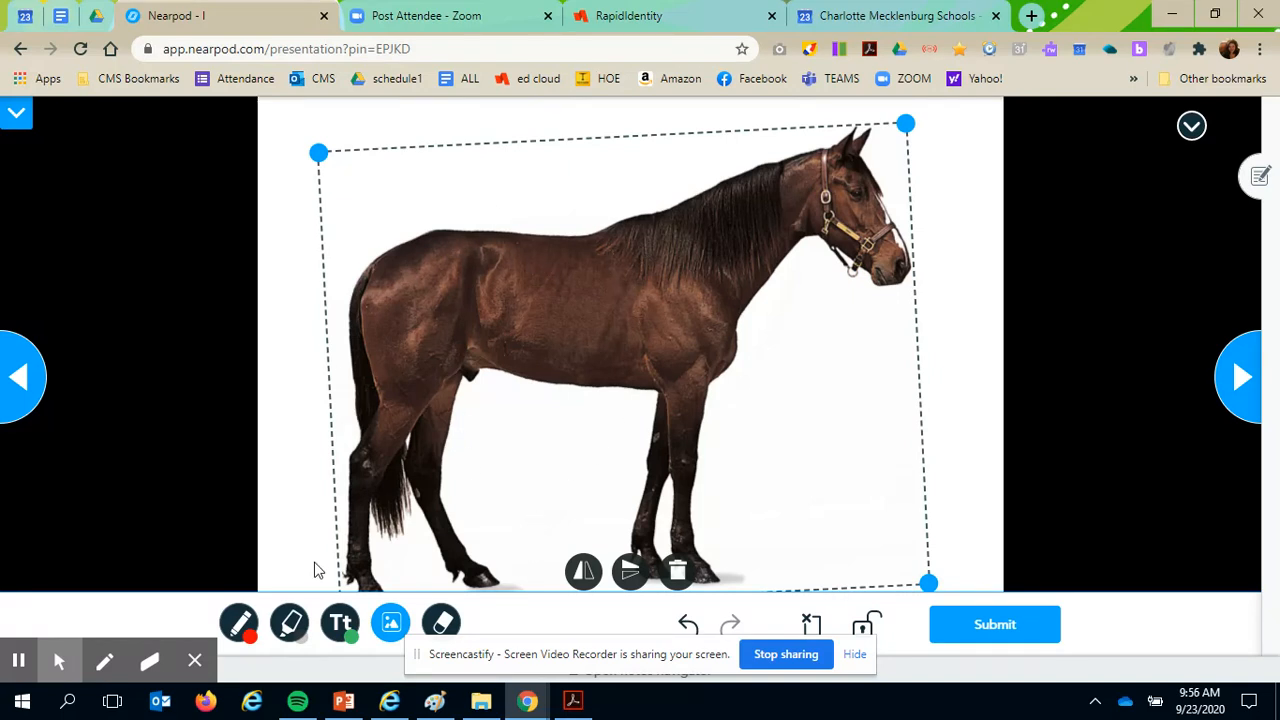
Step: Draw a saddle outline with a small horn on the horse's back using the black pen, and fill it in
{"action": "left_click", "coordinate": [241, 624]}
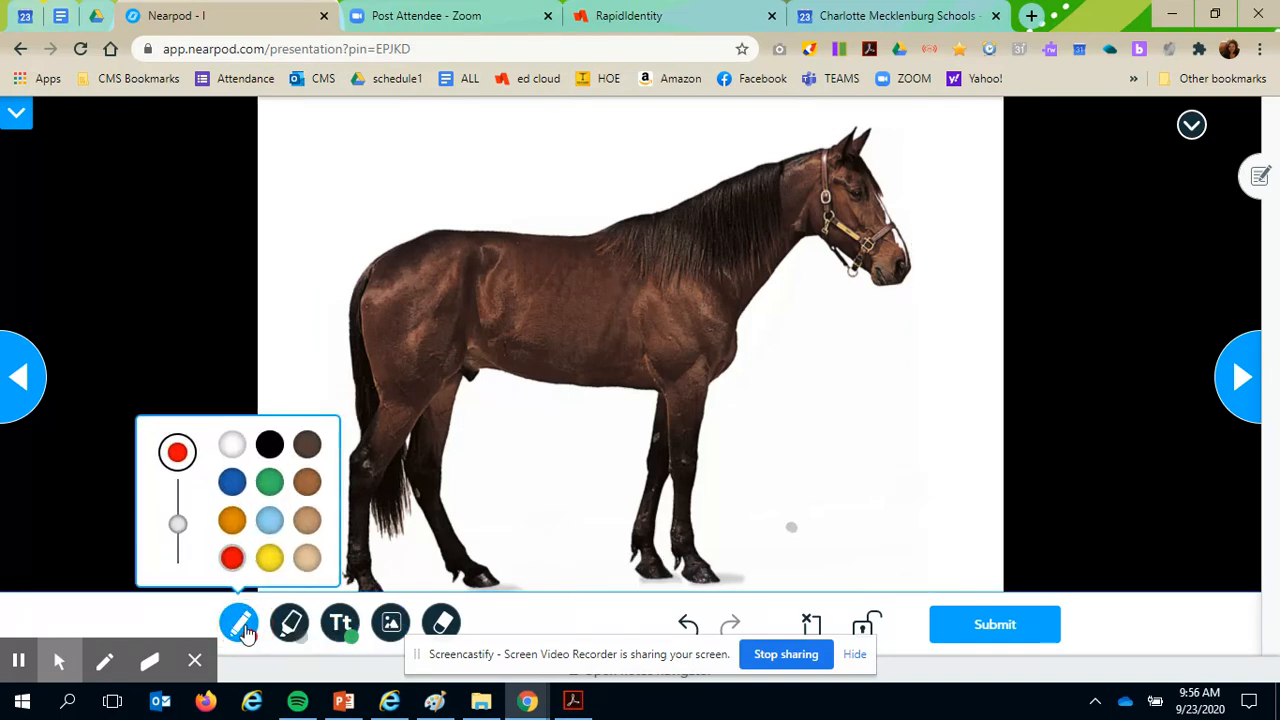
{"action": "left_click", "coordinate": [269, 444]}
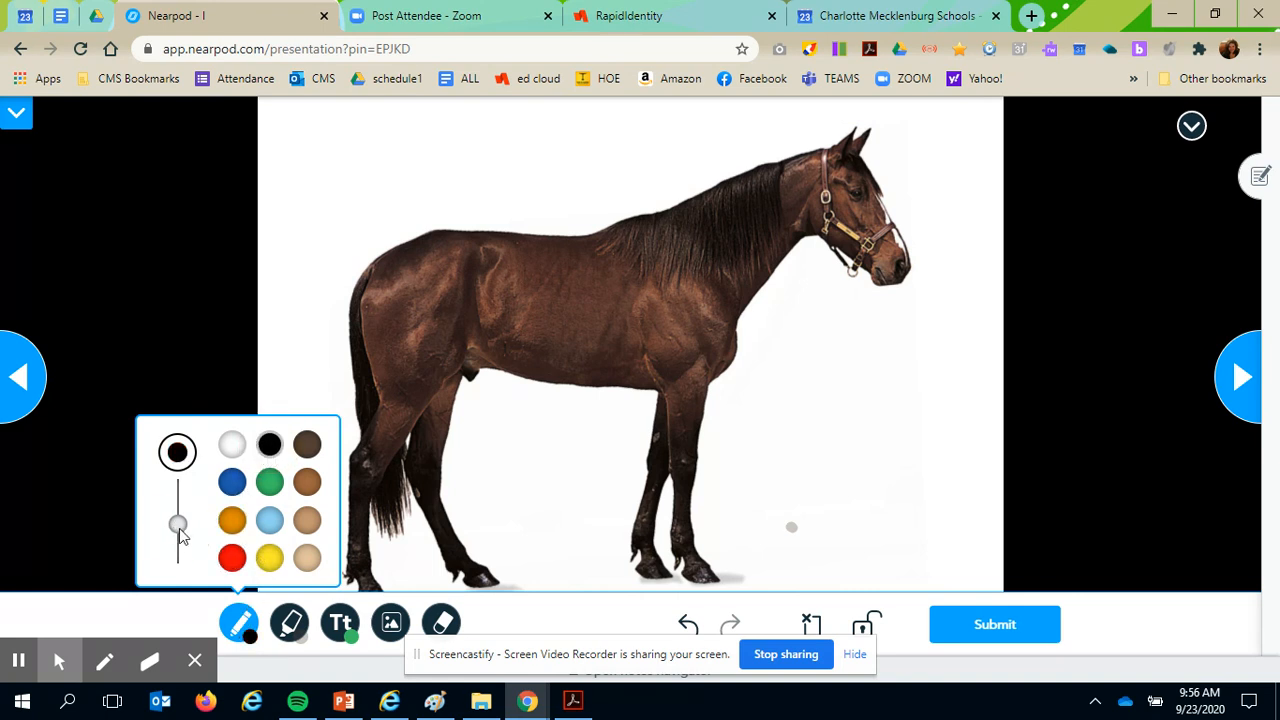
{"action": "mouse_move", "coordinate": [179, 533]}
{"action": "left_mouse_down"}
{"action": "mouse_move", "coordinate": [171, 506]}
{"action": "mouse_move", "coordinate": [177, 554]}
{"action": "mouse_move", "coordinate": [177, 486]}
{"action": "mouse_move", "coordinate": [175, 537]}
{"action": "mouse_move", "coordinate": [195, 492]}
{"action": "mouse_move", "coordinate": [180, 556]}
{"action": "mouse_move", "coordinate": [178, 528]}
{"action": "left_mouse_up"}
{"action": "mouse_move", "coordinate": [607, 228]}
{"action": "left_mouse_down"}
{"action": "mouse_move", "coordinate": [618, 260]}
{"action": "mouse_move", "coordinate": [597, 304]}
{"action": "left_mouse_up"}
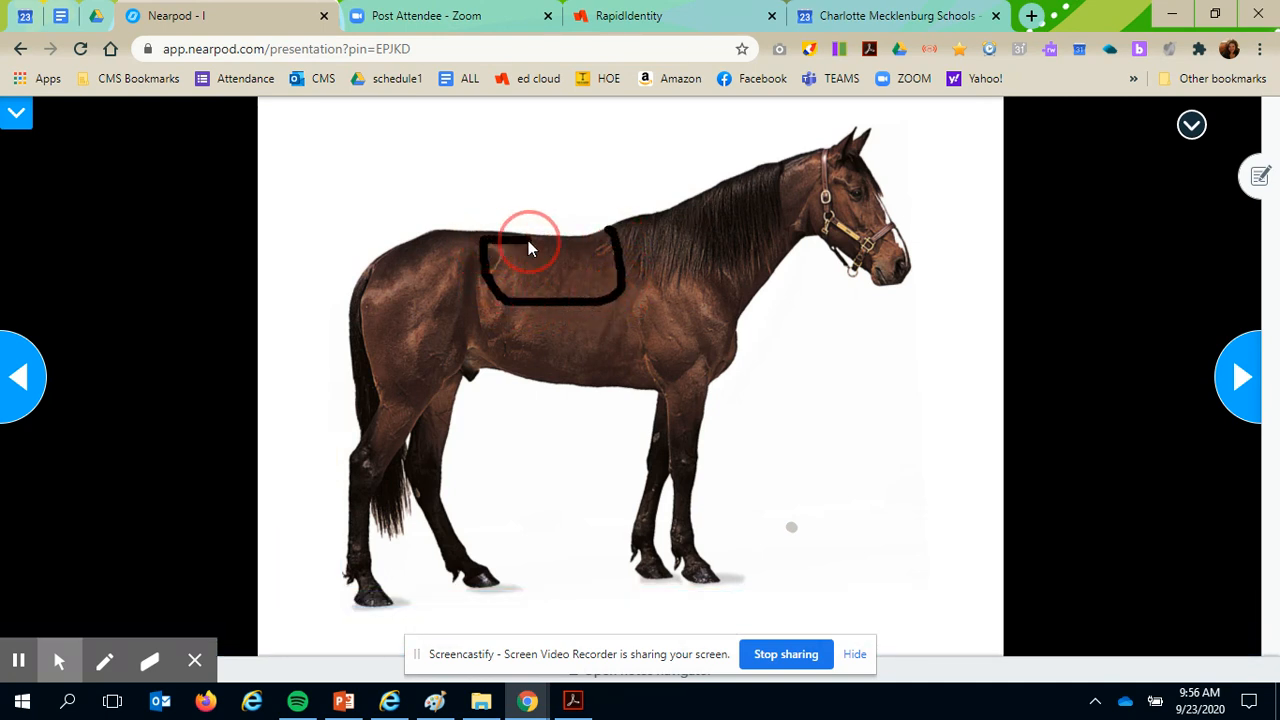
{"action": "mouse_move", "coordinate": [610, 221]}
{"action": "left_mouse_down"}
{"action": "mouse_move", "coordinate": [596, 214]}
{"action": "mouse_move", "coordinate": [605, 226]}
{"action": "left_mouse_up"}
{"action": "left_click_drag", "start_coordinate": [515, 244], "coordinate": [589, 257]}
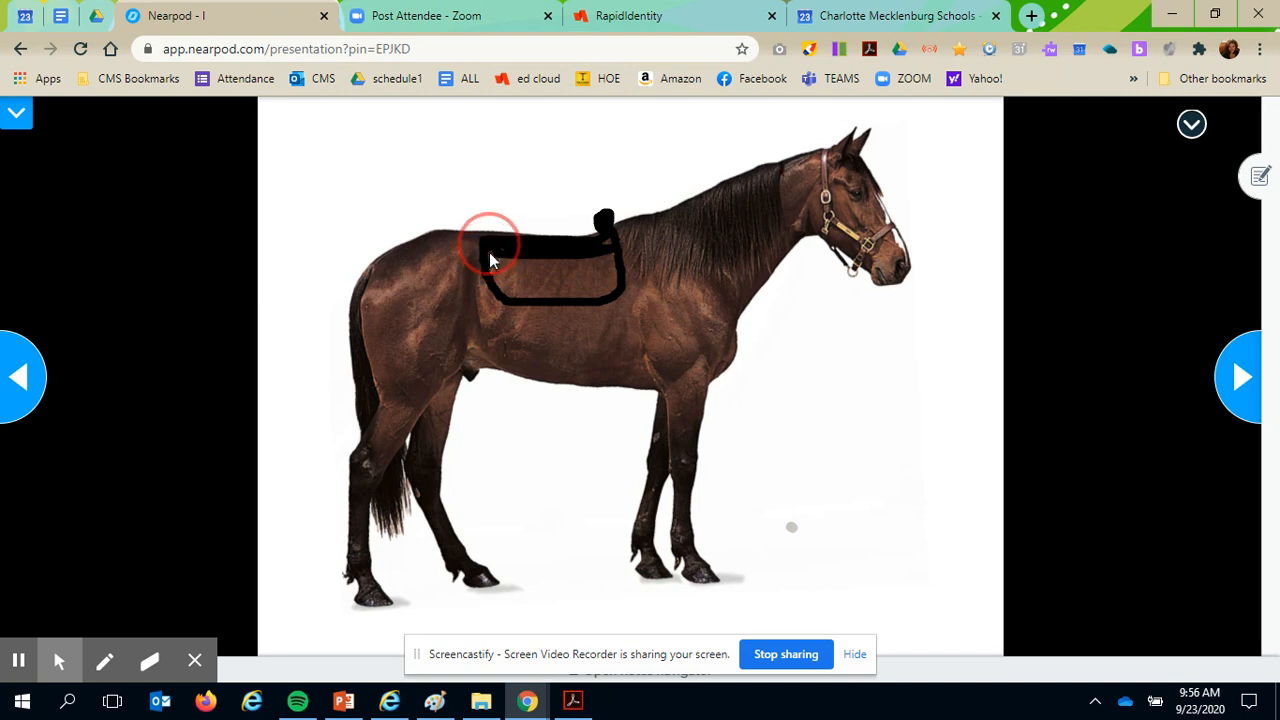
{"action": "mouse_move", "coordinate": [489, 258]}
{"action": "left_mouse_down"}
{"action": "mouse_move", "coordinate": [604, 258]}
{"action": "mouse_move", "coordinate": [510, 262]}
{"action": "mouse_move", "coordinate": [567, 279]}
{"action": "mouse_move", "coordinate": [507, 277]}
{"action": "mouse_move", "coordinate": [533, 297]}
{"action": "mouse_move", "coordinate": [582, 278]}
{"action": "mouse_move", "coordinate": [605, 250]}
{"action": "mouse_move", "coordinate": [534, 281]}
{"action": "mouse_move", "coordinate": [460, 286]}
{"action": "left_mouse_up"}
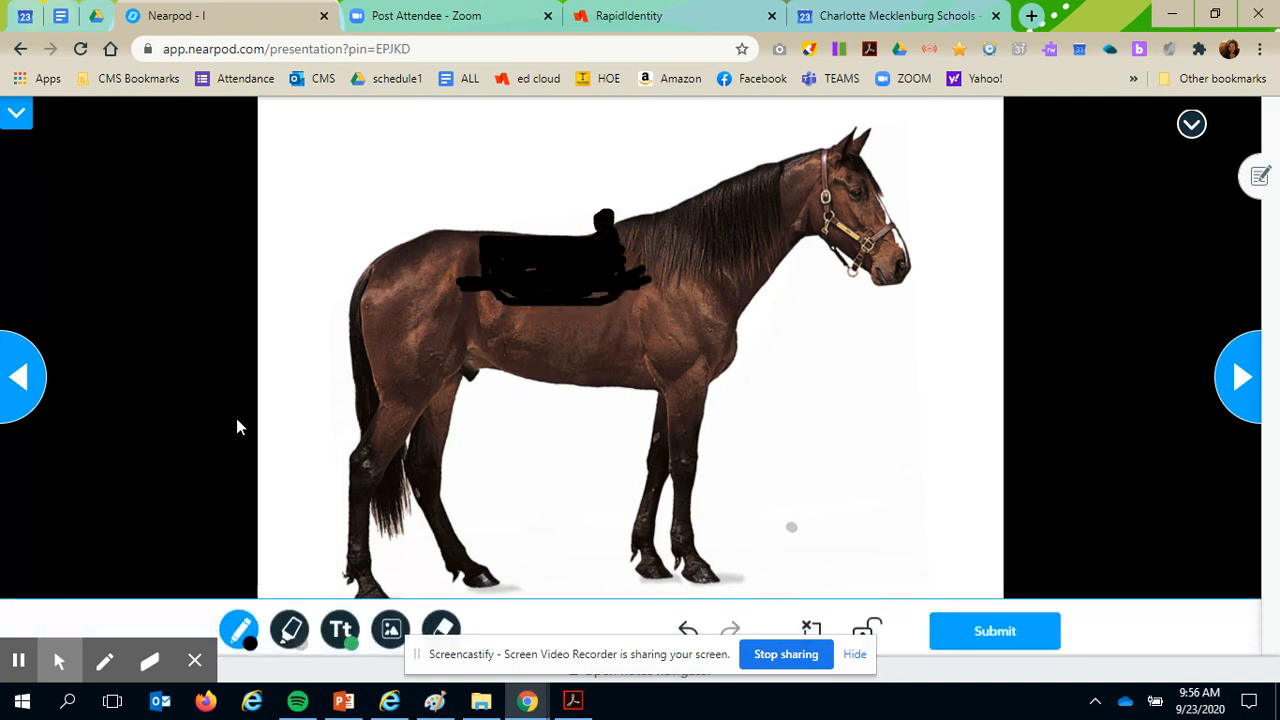
Step: Adjust the eraser size and erase the black strokes that stick out past both sides of the saddle
{"action": "left_click", "coordinate": [441, 626]}
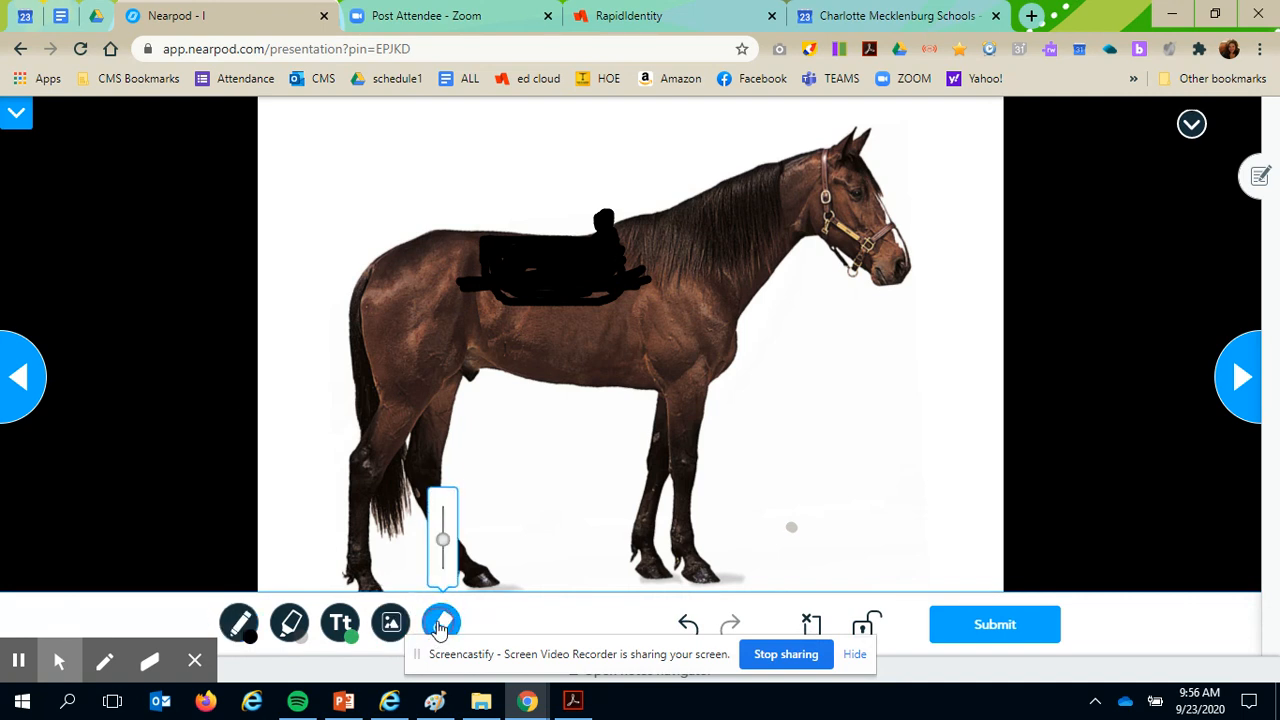
{"action": "mouse_move", "coordinate": [442, 522]}
{"action": "left_mouse_down"}
{"action": "mouse_move", "coordinate": [446, 470]}
{"action": "mouse_move", "coordinate": [442, 553]}
{"action": "left_mouse_up"}
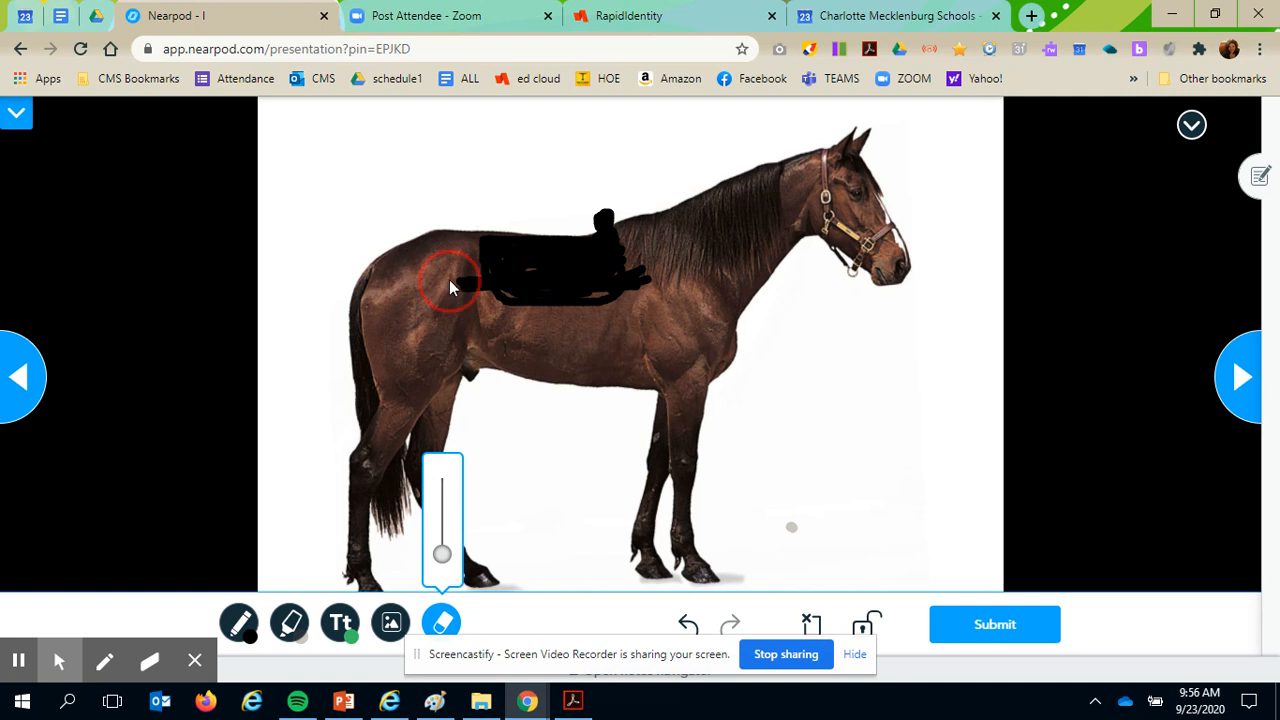
{"action": "mouse_move", "coordinate": [449, 279]}
{"action": "left_mouse_down"}
{"action": "mouse_move", "coordinate": [469, 277]}
{"action": "mouse_move", "coordinate": [459, 282]}
{"action": "left_mouse_up"}
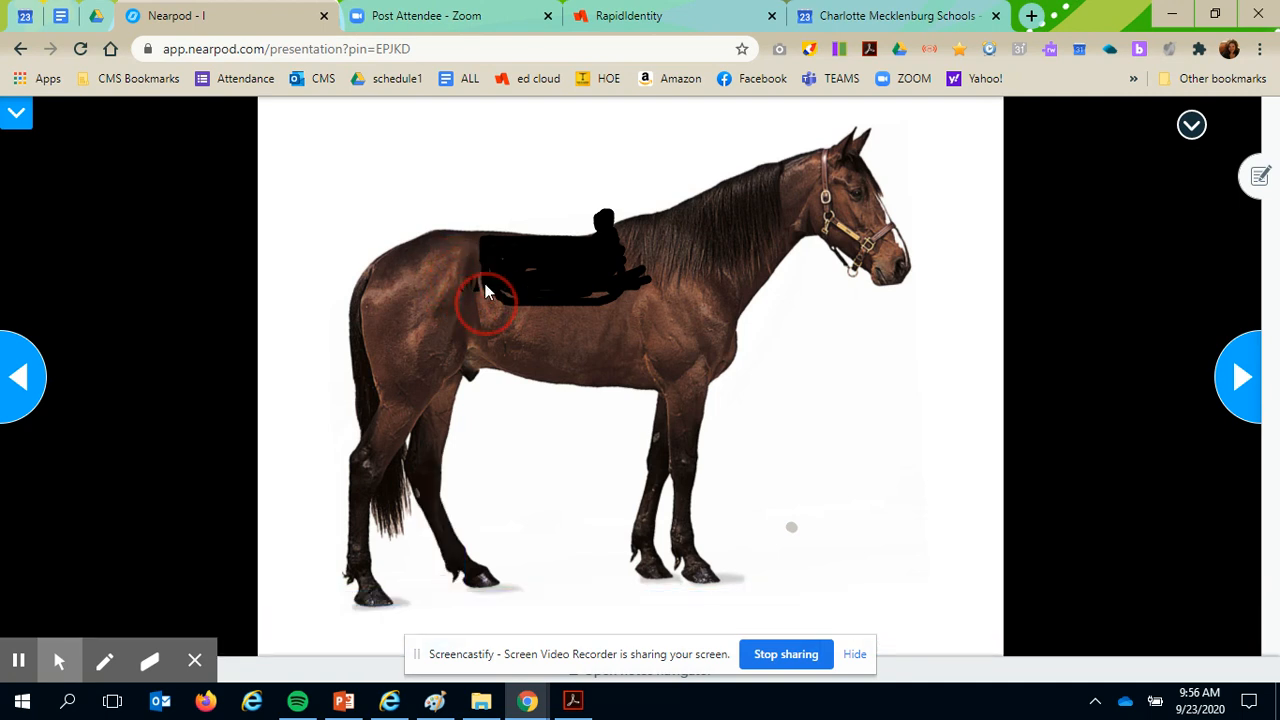
{"action": "mouse_move", "coordinate": [635, 288]}
{"action": "left_mouse_down"}
{"action": "mouse_move", "coordinate": [619, 283]}
{"action": "mouse_move", "coordinate": [631, 285]}
{"action": "left_mouse_up"}
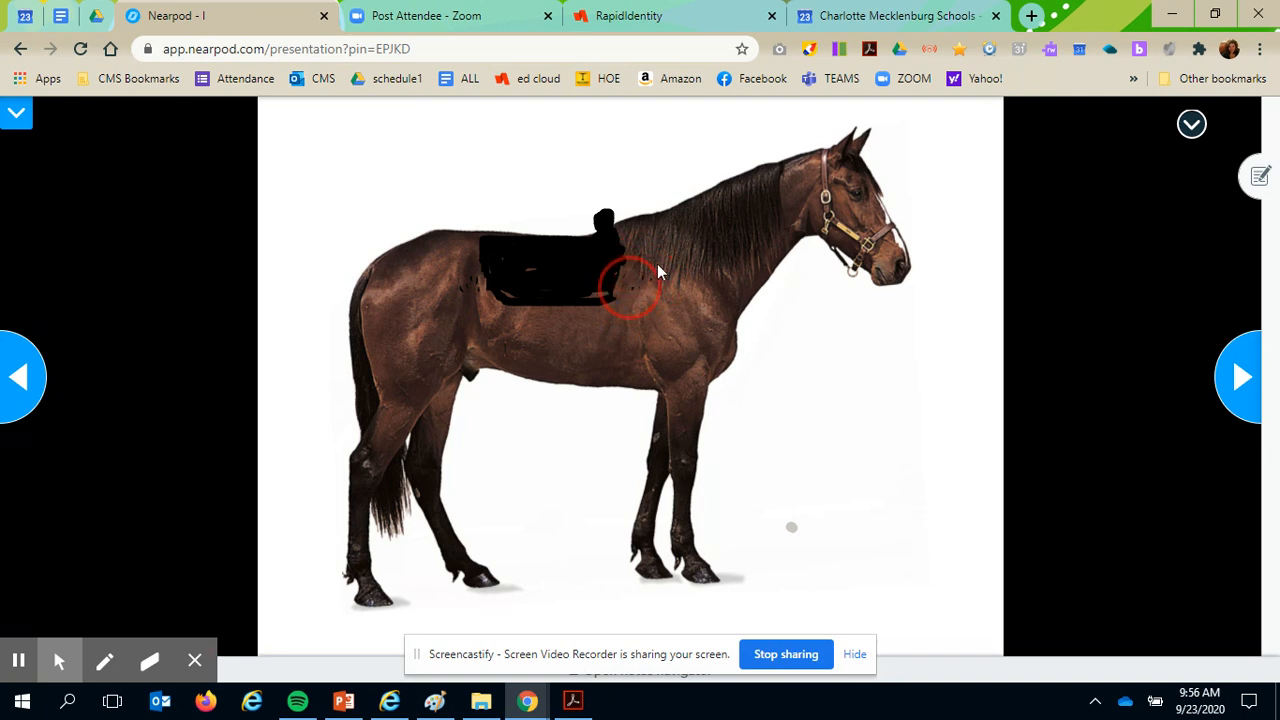
{"action": "left_click", "coordinate": [618, 303]}
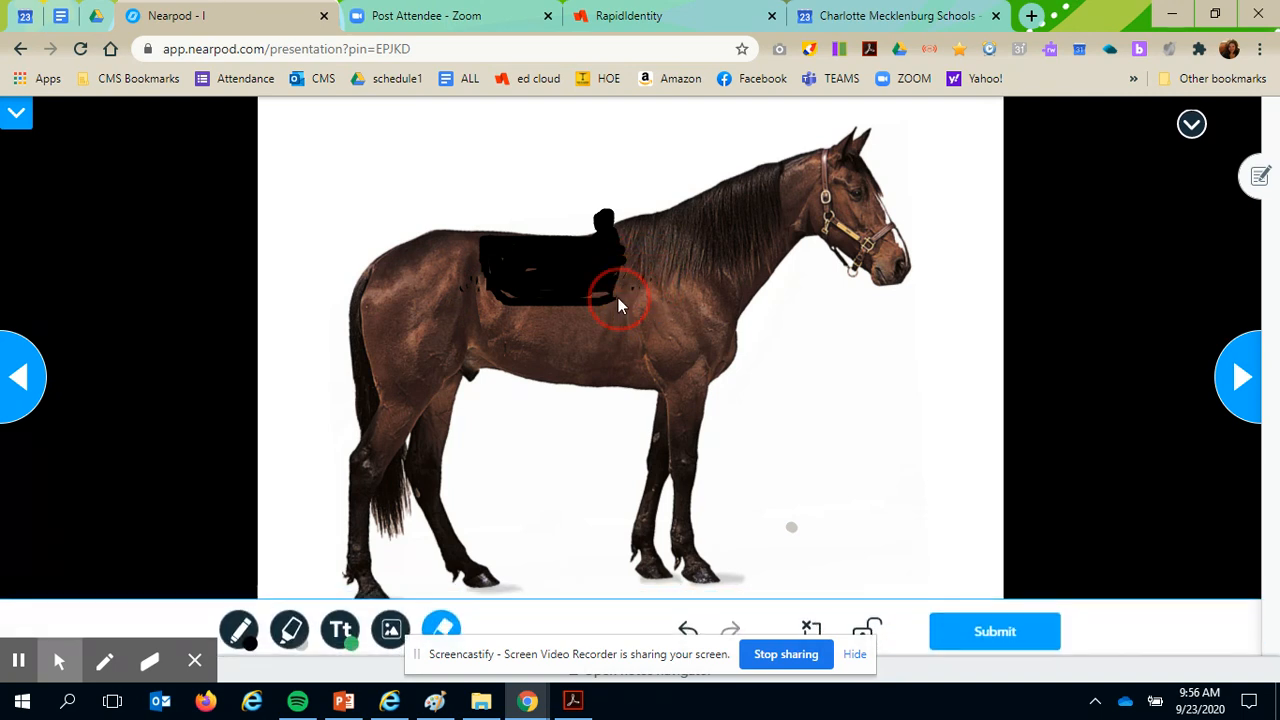
{"action": "left_click_drag", "start_coordinate": [618, 298], "coordinate": [610, 302]}
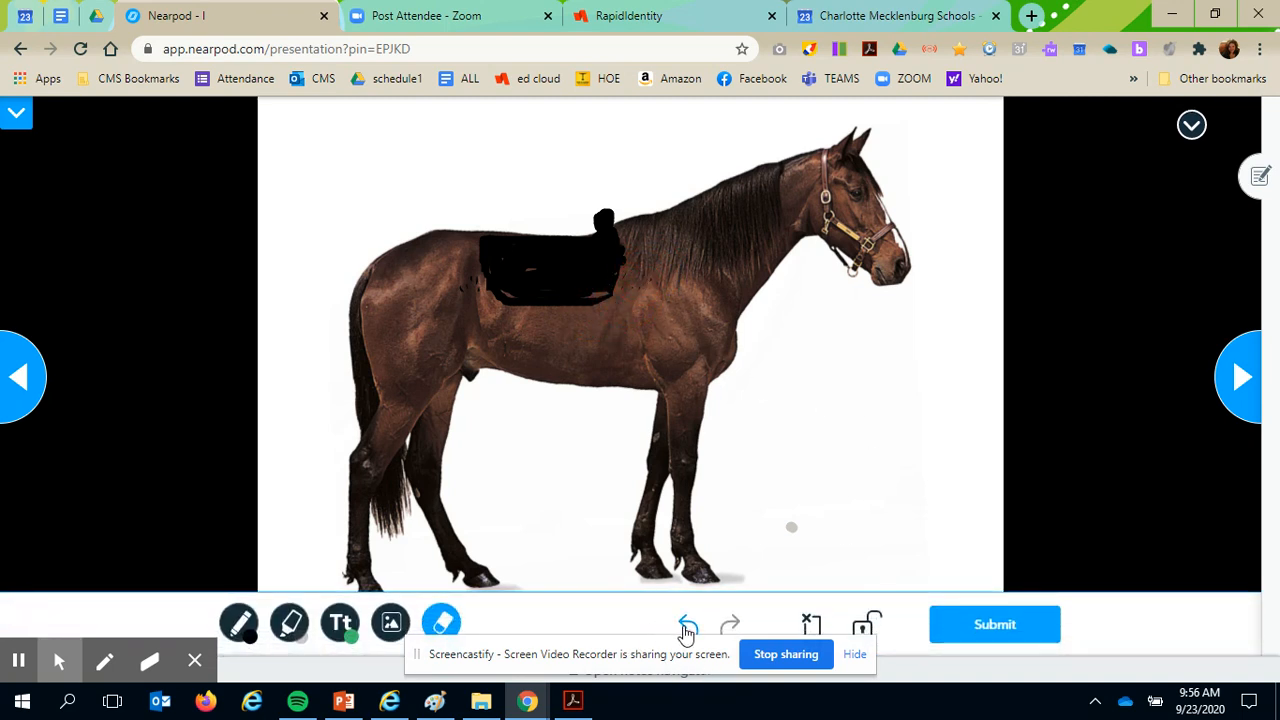
Step: Undo the eraser and fill strokes back to the saddle outline, redo a few, and undo them again
{"action": "left_click", "coordinate": [690, 627]}
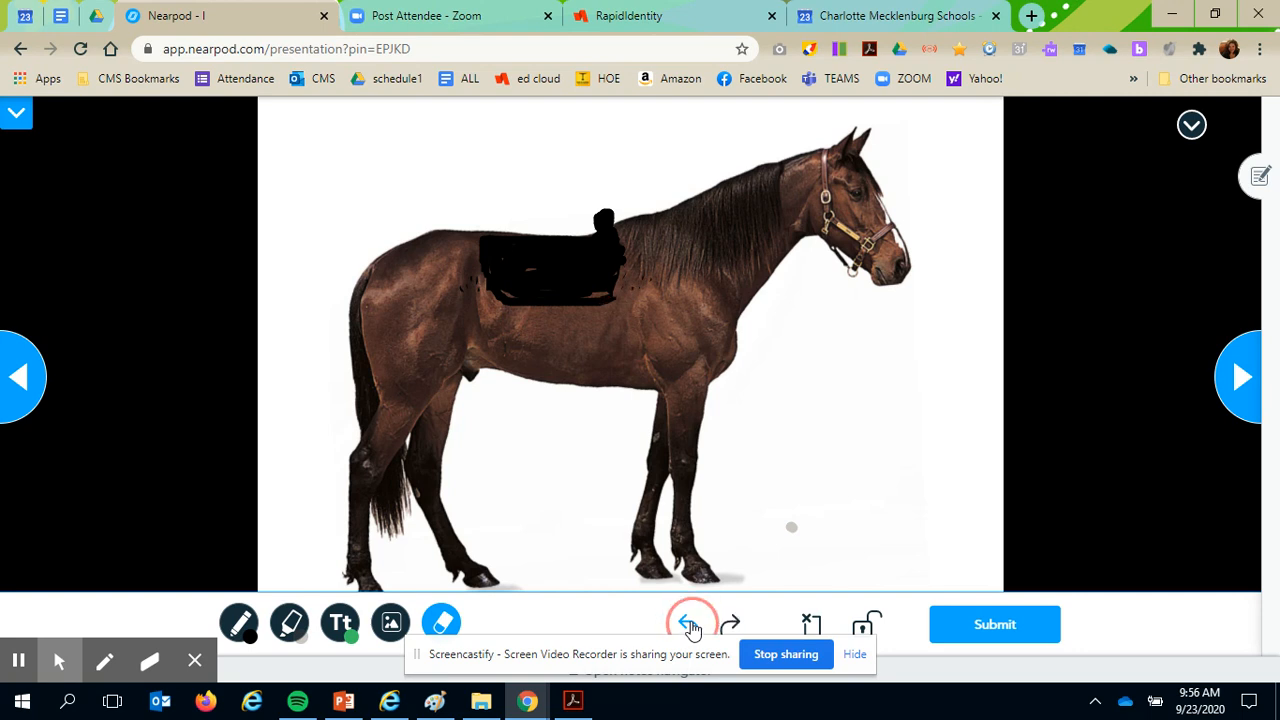
{"action": "left_click", "coordinate": [690, 627]}
{"action": "left_click", "coordinate": [690, 627]}
{"action": "left_click", "coordinate": [691, 628]}
{"action": "left_click", "coordinate": [690, 627]}
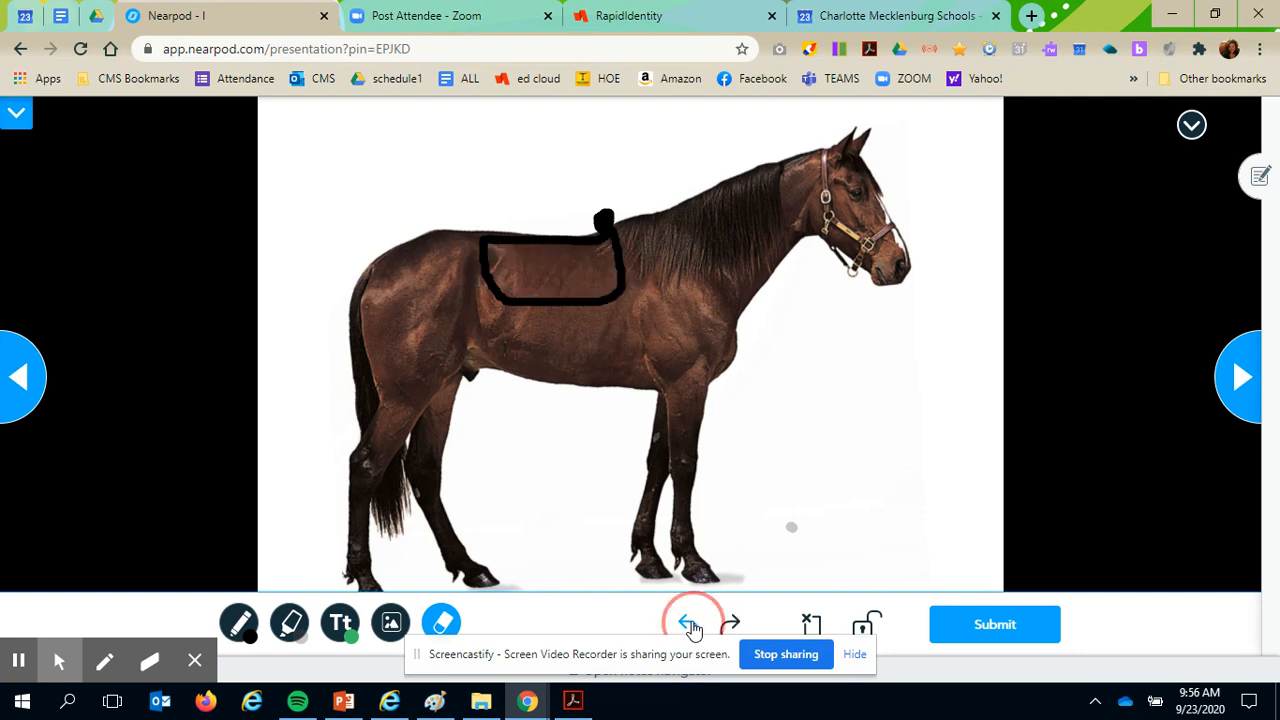
{"action": "left_click", "coordinate": [692, 628]}
{"action": "left_click", "coordinate": [732, 626]}
{"action": "left_click", "coordinate": [733, 627]}
{"action": "left_click", "coordinate": [734, 628]}
{"action": "left_click", "coordinate": [690, 626]}
{"action": "left_click", "coordinate": [692, 627]}
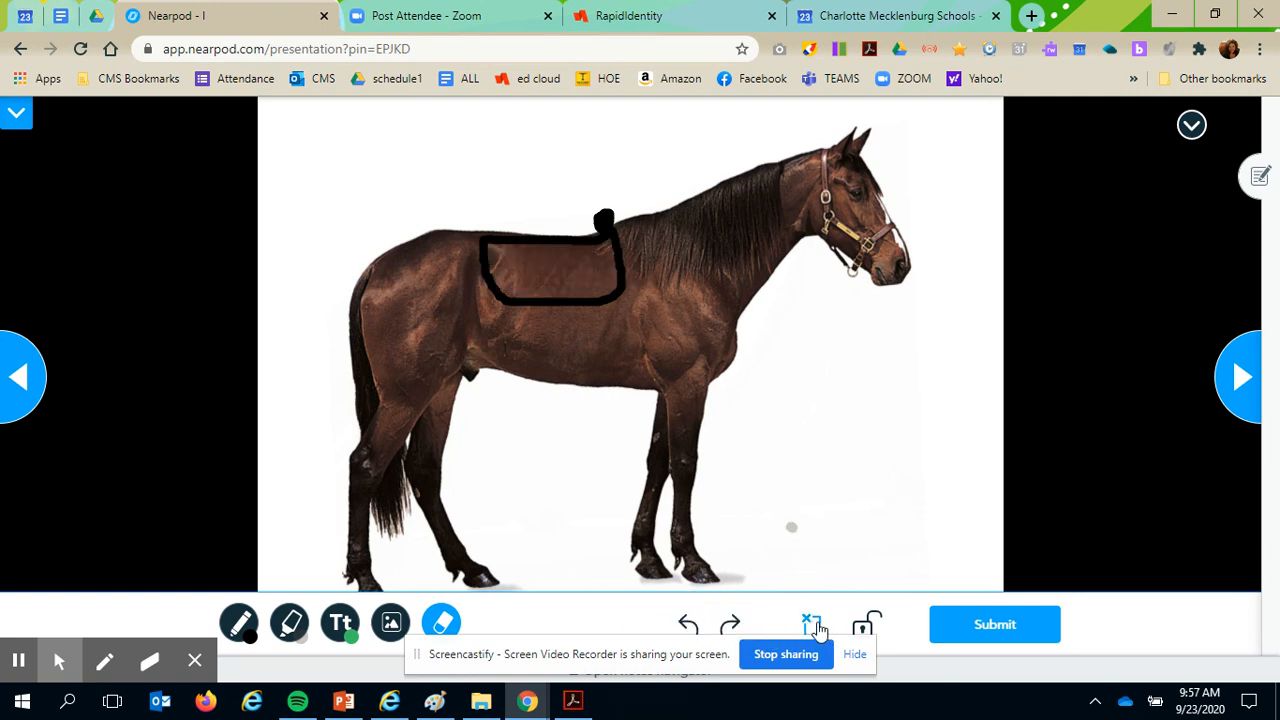
Step: Clear everything from the drawing canvas
{"action": "left_click", "coordinate": [812, 626]}
{"action": "left_click", "coordinate": [713, 419]}
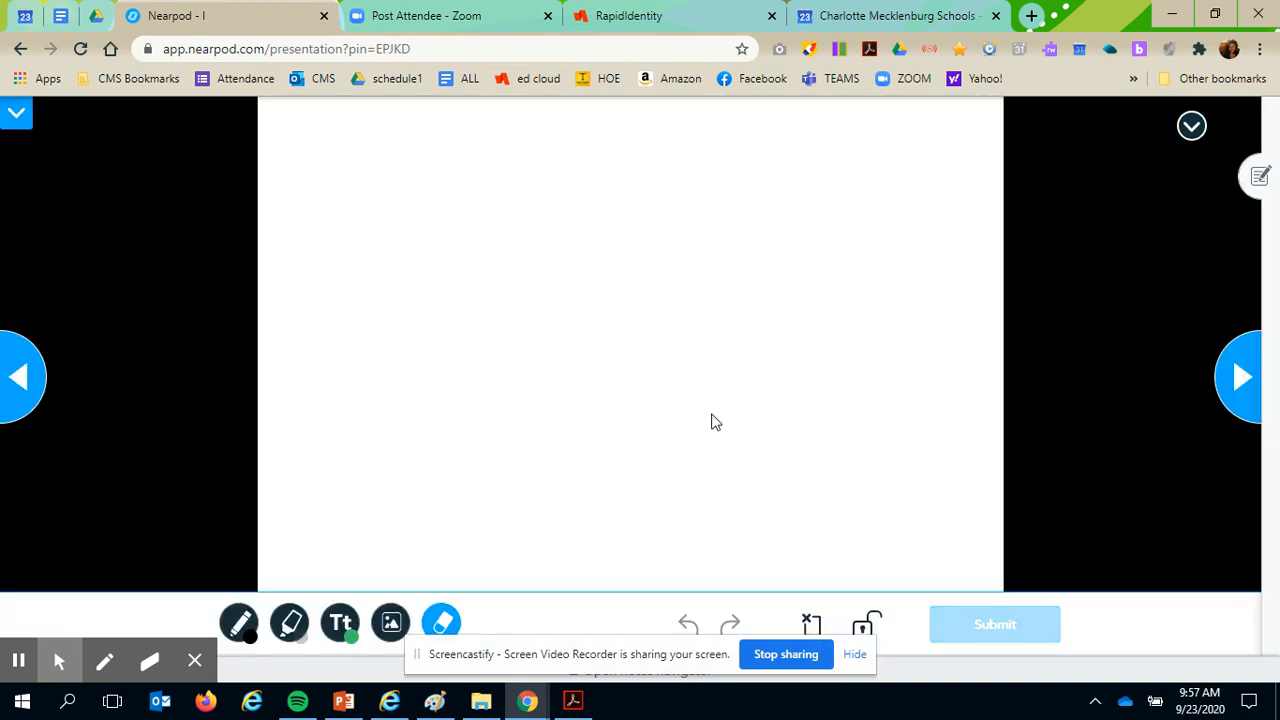
Step: Insert the brown horse on a white background from an image search for "horse" onto the blank canvas
{"action": "left_click", "coordinate": [391, 622]}
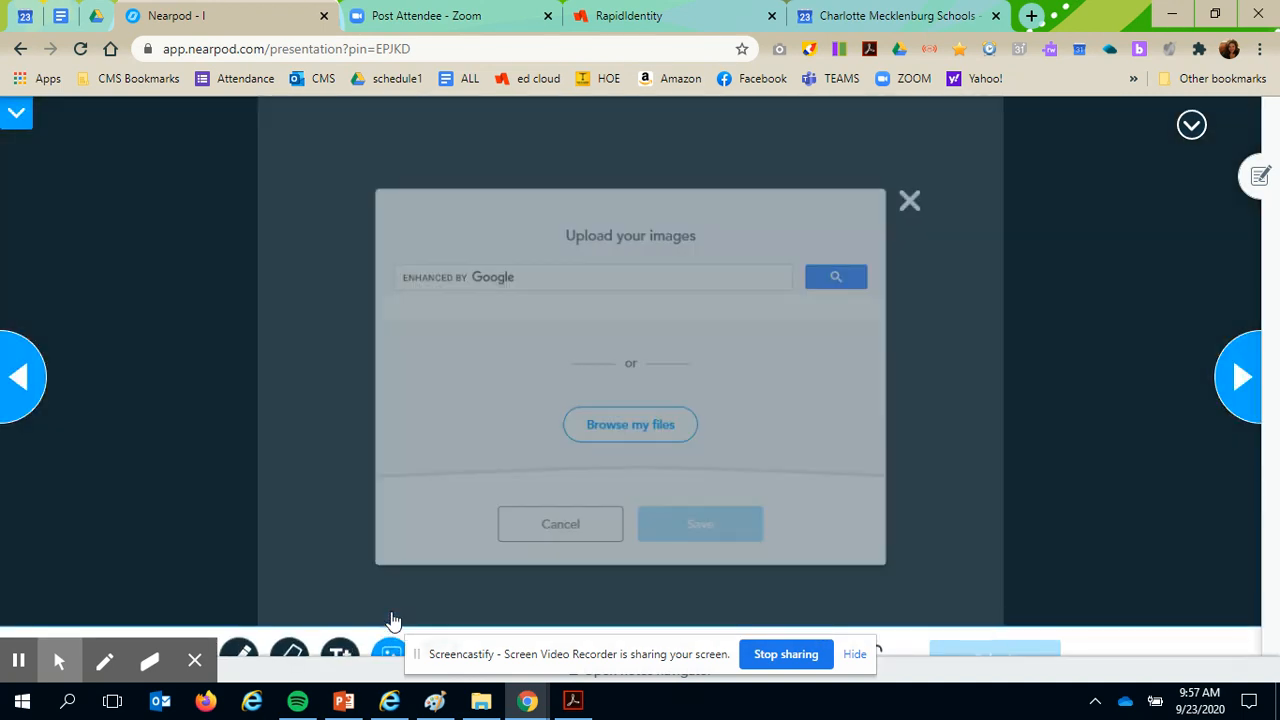
{"action": "left_click", "coordinate": [517, 270]}
{"action": "type", "text": "horse"}
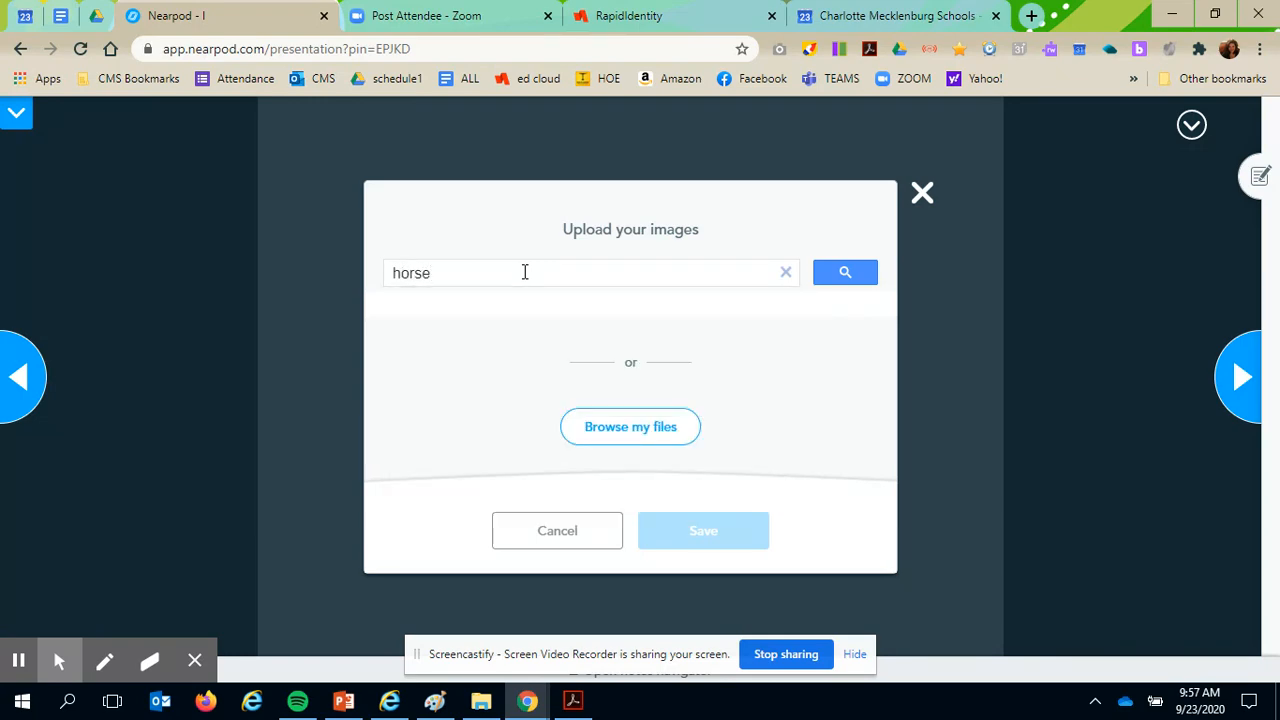
{"action": "key", "text": "Return"}
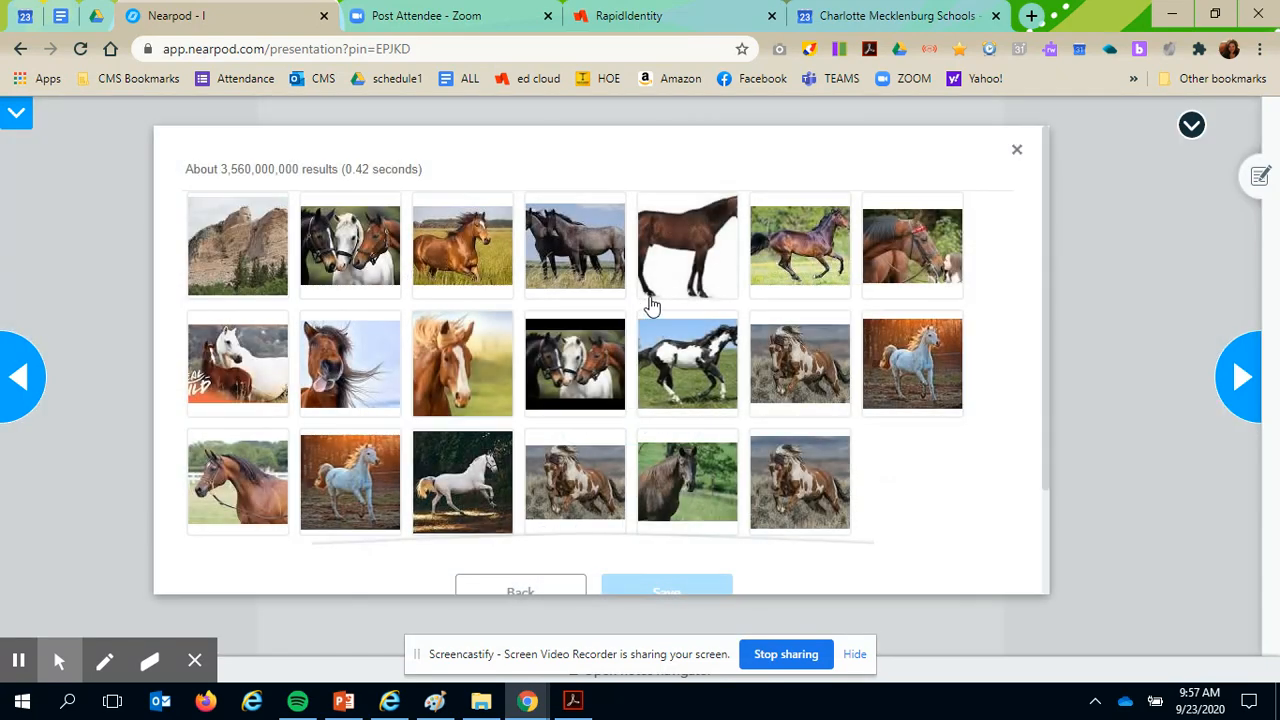
{"action": "left_click", "coordinate": [688, 258]}
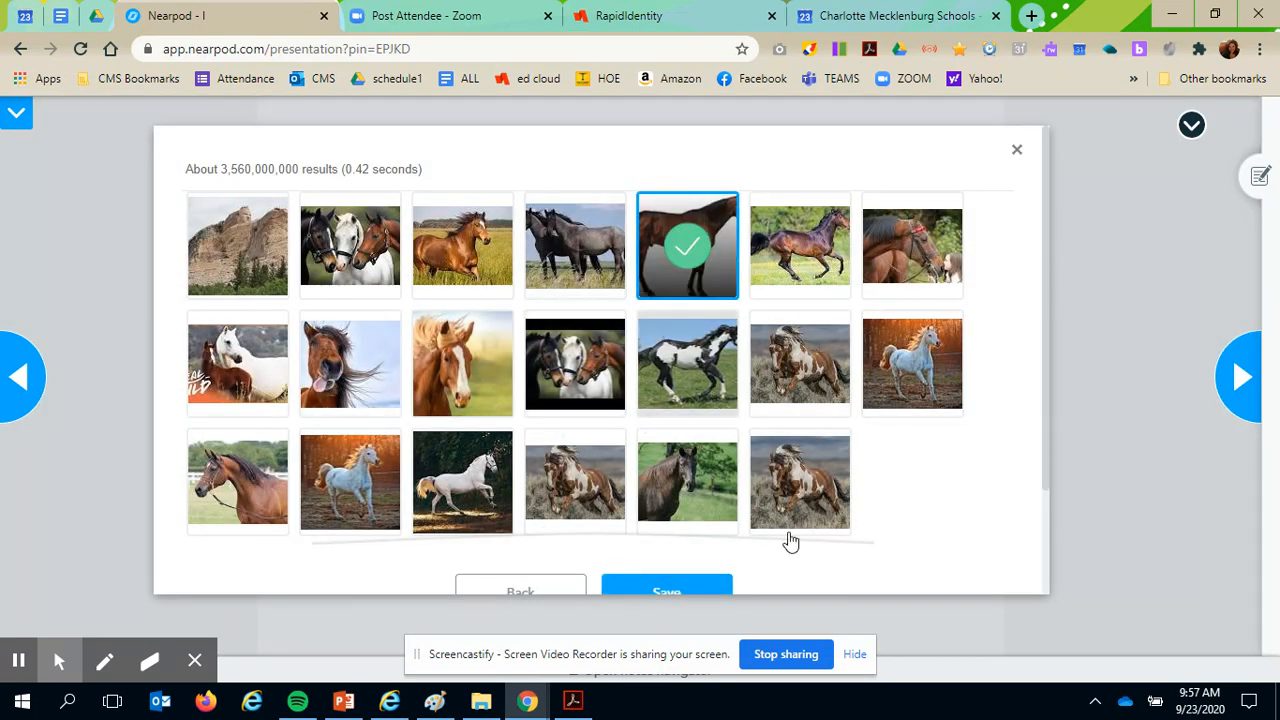
{"action": "left_click", "coordinate": [664, 590]}
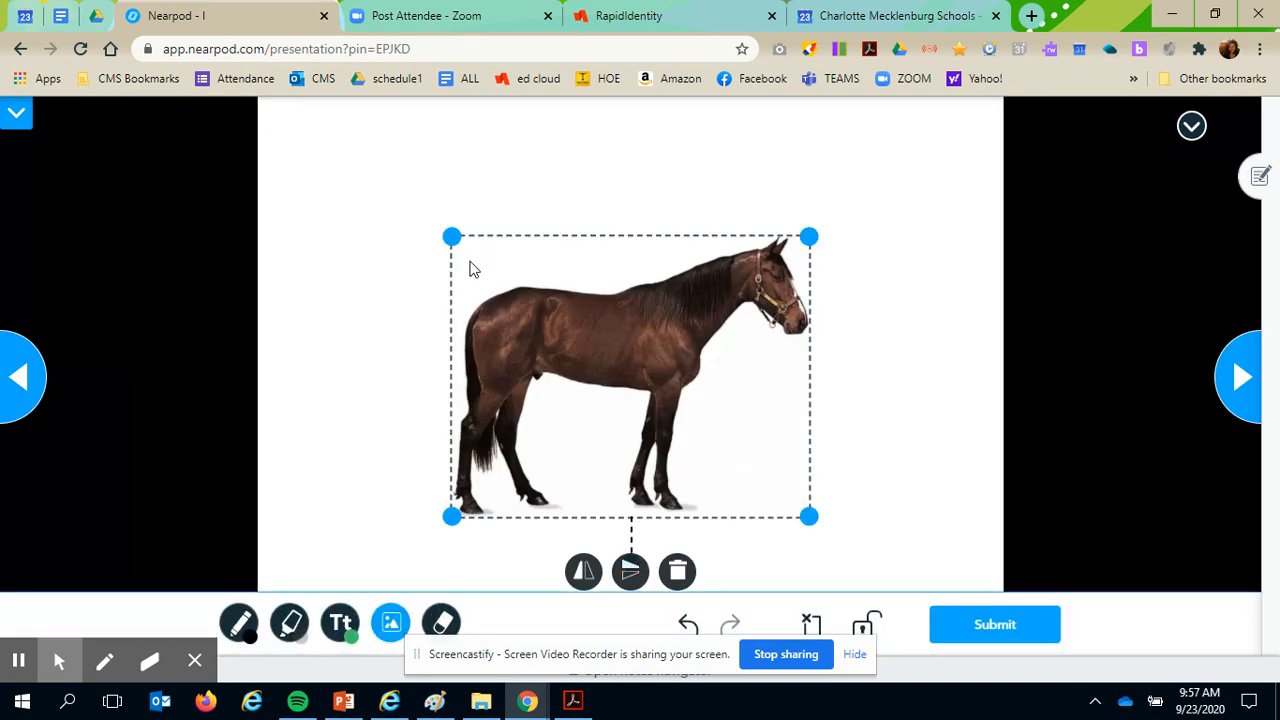
Step: Enlarge the horse image from its upper-left corner so it covers most of the canvas height
{"action": "left_click_drag", "start_coordinate": [452, 237], "coordinate": [236, 256]}
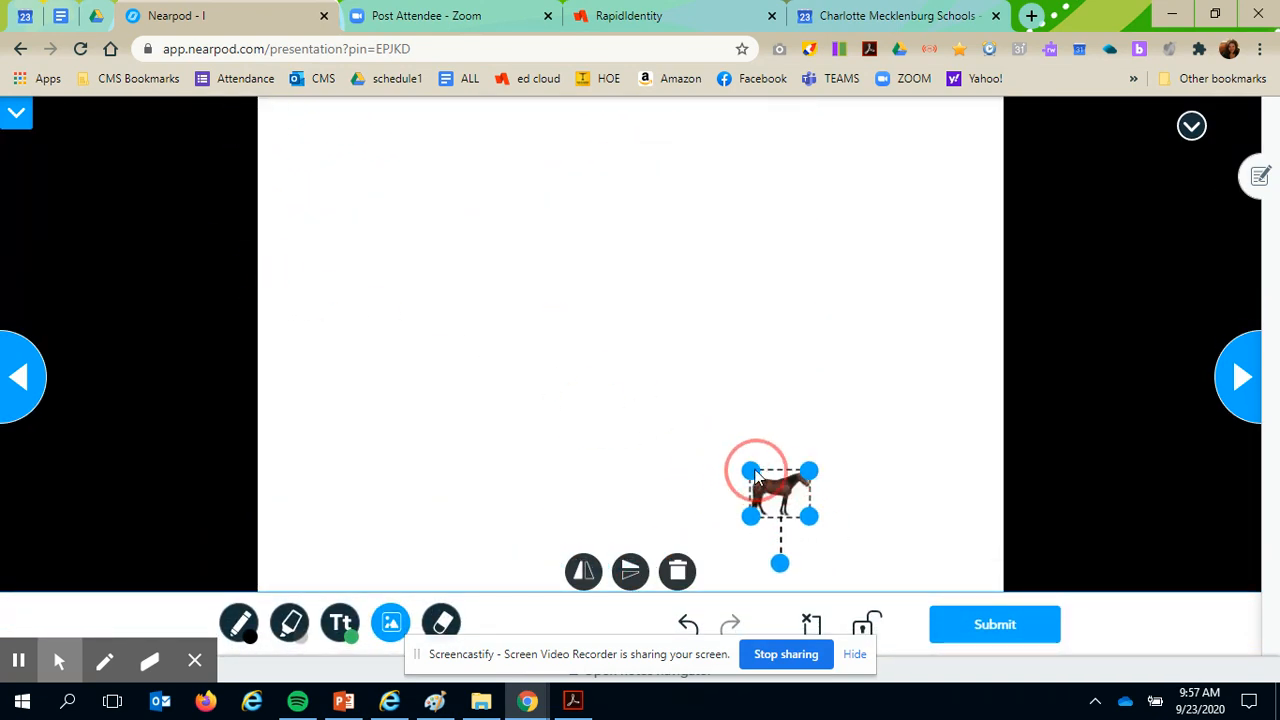
{"action": "left_click_drag", "start_coordinate": [754, 469], "coordinate": [430, 318]}
{"action": "left_click_drag", "start_coordinate": [739, 462], "coordinate": [349, 297]}
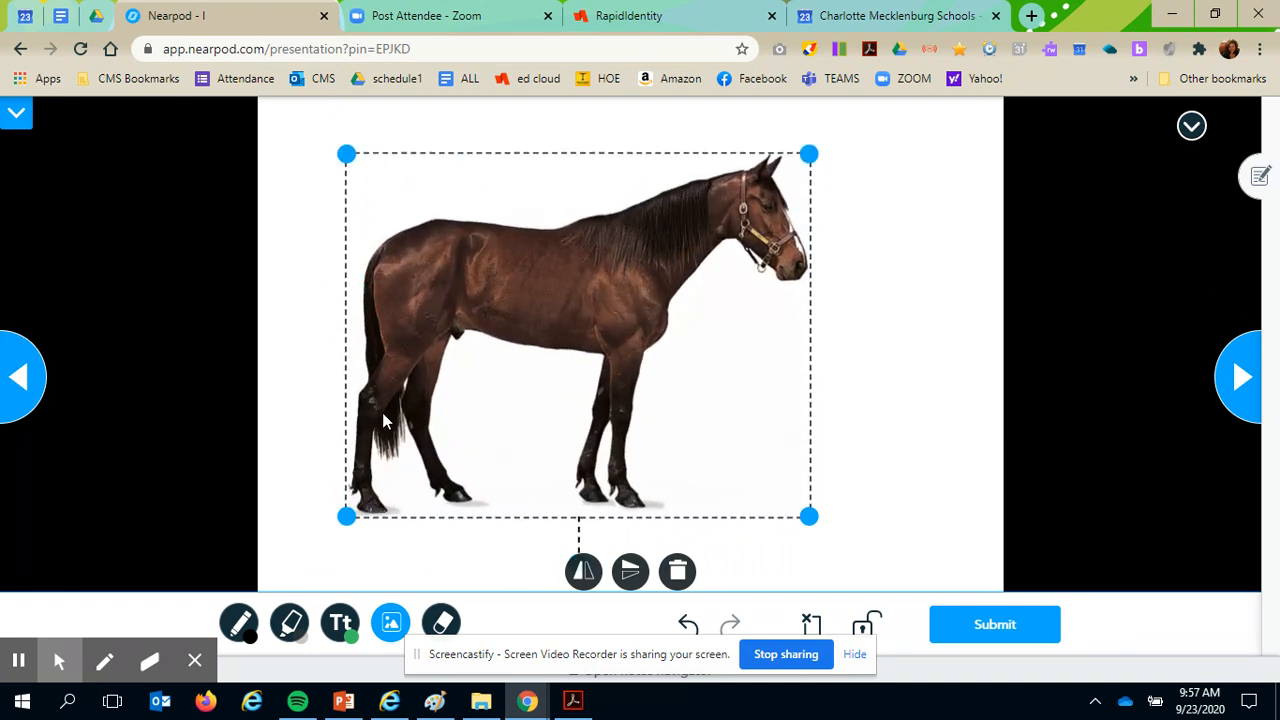
Step: Sketch a blue saddle outline with a small horn at its front on the horse's back using the pen
{"action": "left_click", "coordinate": [240, 622]}
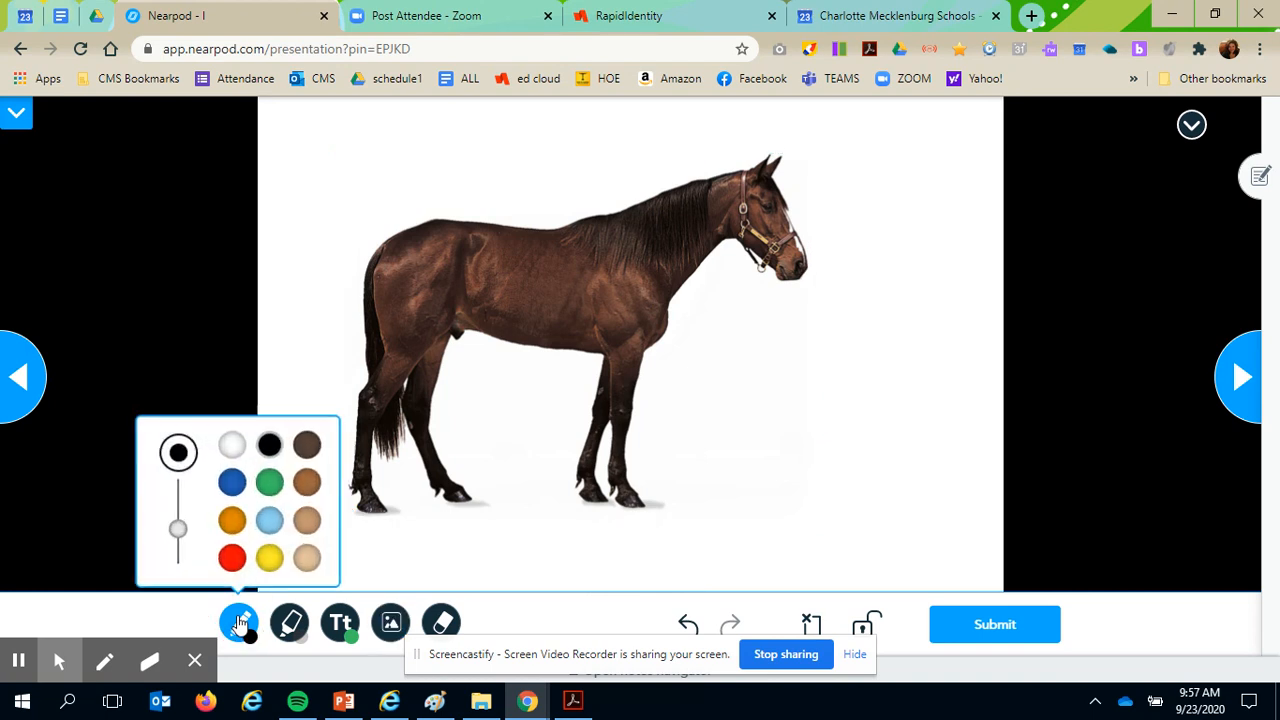
{"action": "left_click", "coordinate": [232, 483]}
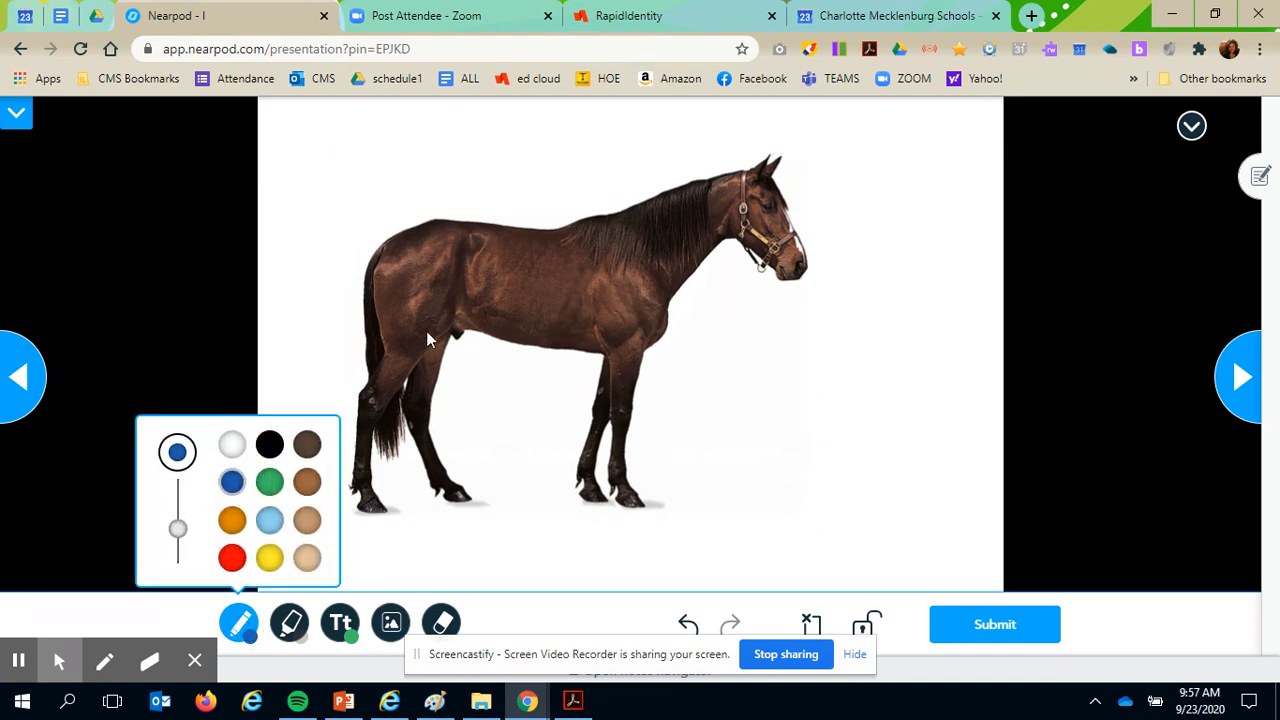
{"action": "mouse_move", "coordinate": [595, 225]}
{"action": "left_mouse_down"}
{"action": "mouse_move", "coordinate": [577, 257]}
{"action": "mouse_move", "coordinate": [476, 240]}
{"action": "mouse_move", "coordinate": [475, 225]}
{"action": "left_mouse_up"}
{"action": "mouse_move", "coordinate": [571, 200]}
{"action": "left_mouse_down"}
{"action": "mouse_move", "coordinate": [586, 200]}
{"action": "mouse_move", "coordinate": [583, 220]}
{"action": "left_mouse_up"}
Step: Increase the pen to its maximum thickness and fill the saddle outline with solid blue
{"action": "left_click", "coordinate": [239, 630]}
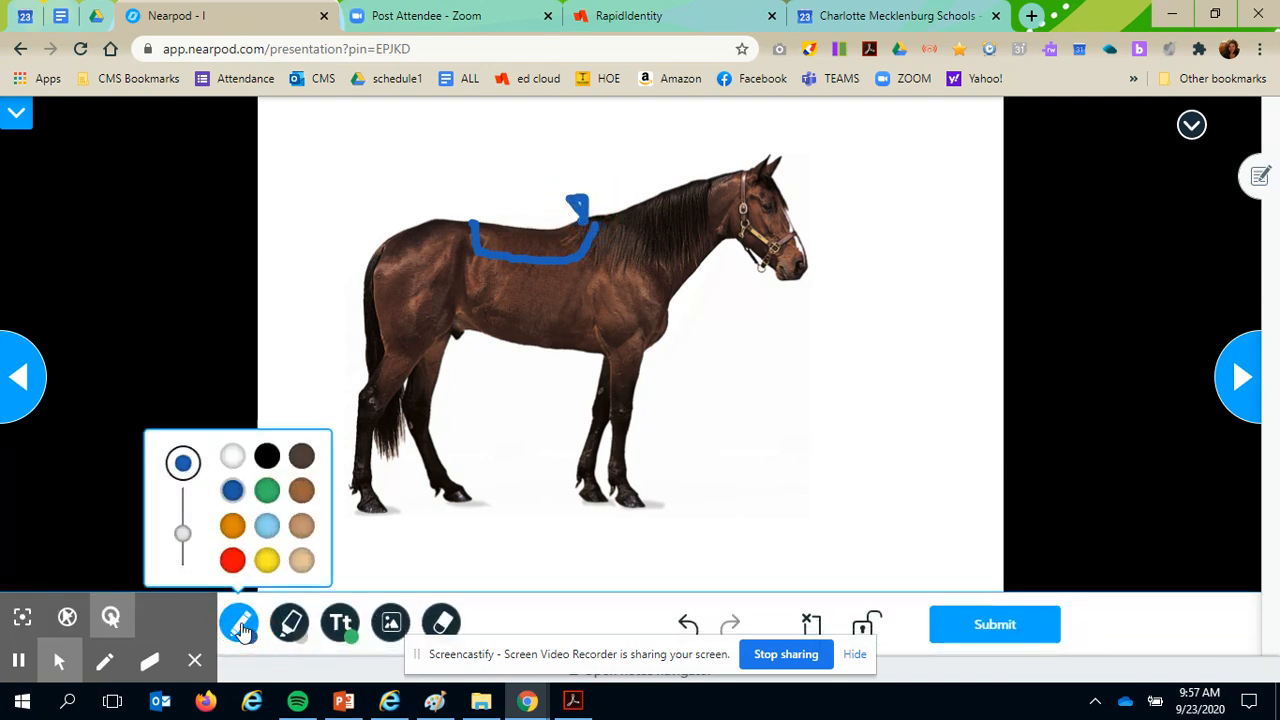
{"action": "left_click_drag", "start_coordinate": [177, 526], "coordinate": [177, 488]}
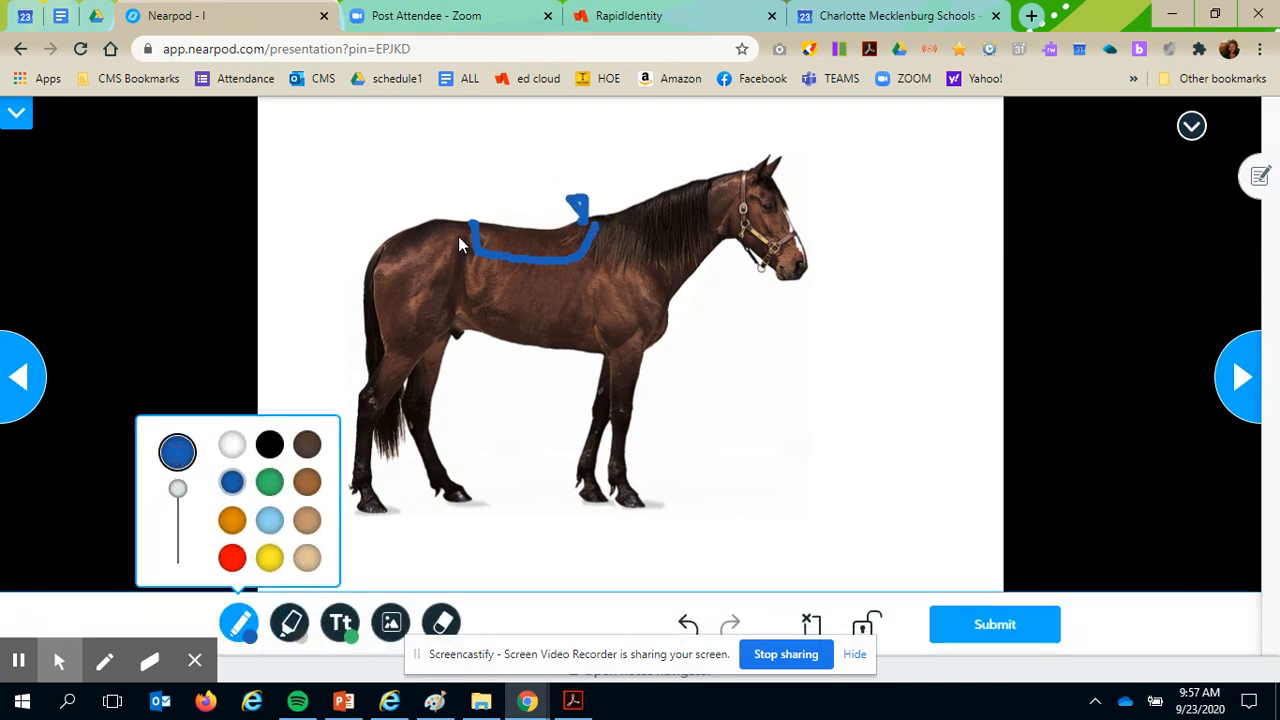
{"action": "mouse_move", "coordinate": [483, 233]}
{"action": "left_mouse_down"}
{"action": "mouse_move", "coordinate": [539, 232]}
{"action": "mouse_move", "coordinate": [578, 212]}
{"action": "mouse_move", "coordinate": [556, 238]}
{"action": "mouse_move", "coordinate": [489, 237]}
{"action": "mouse_move", "coordinate": [580, 241]}
{"action": "left_mouse_up"}
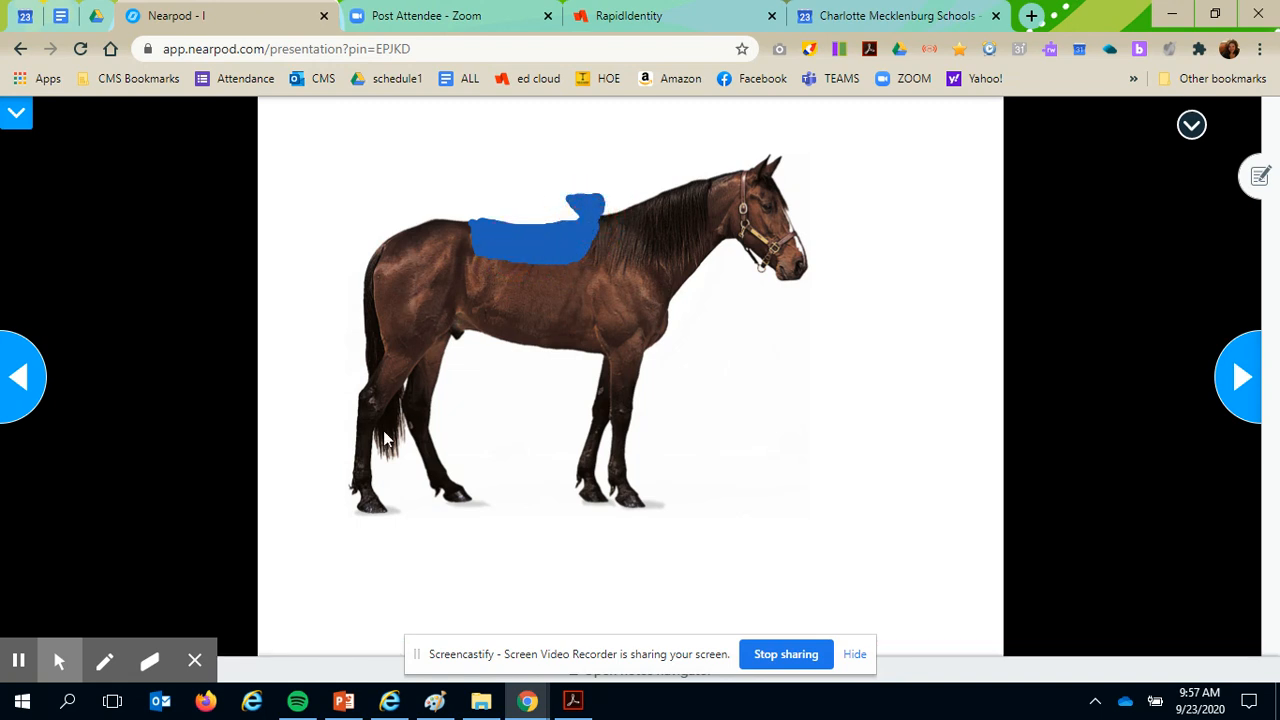
Step: Draw a stirrup hanging from the saddle down to the horse's belly with a thin black pen
{"action": "left_click", "coordinate": [238, 618]}
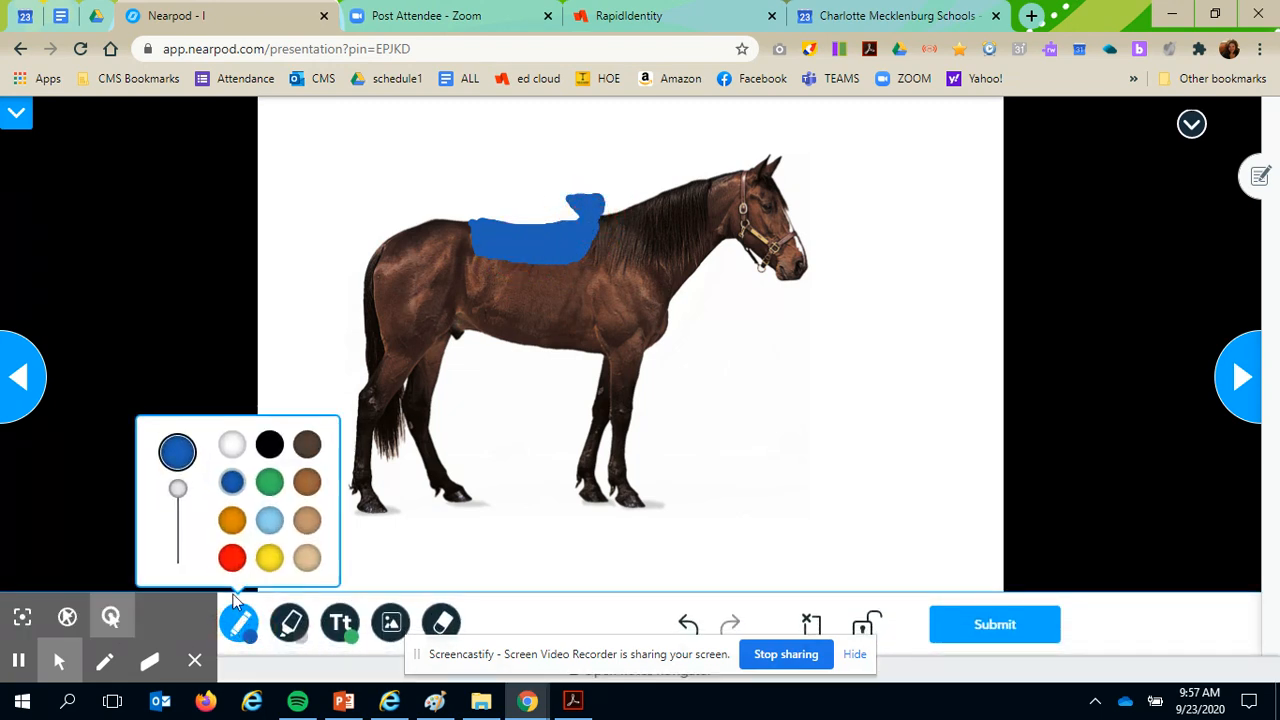
{"action": "left_click_drag", "start_coordinate": [177, 488], "coordinate": [175, 550]}
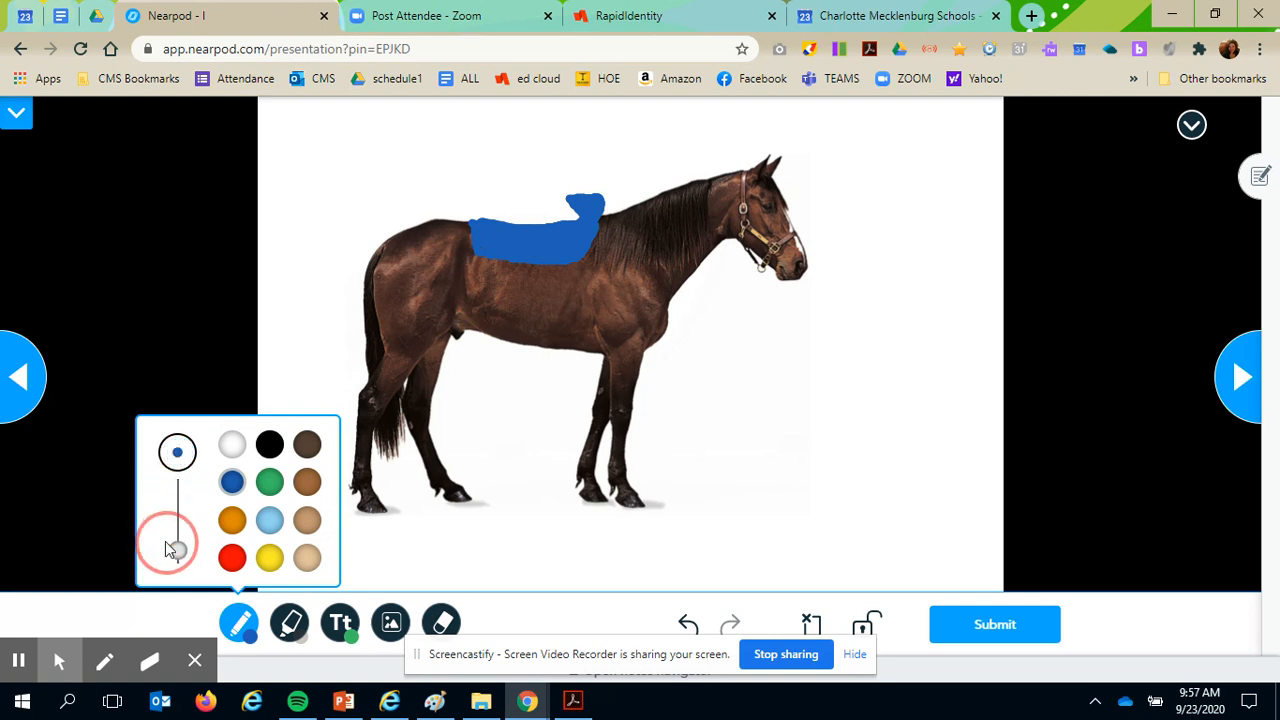
{"action": "left_click", "coordinate": [269, 444]}
{"action": "mouse_move", "coordinate": [534, 265]}
{"action": "left_mouse_down"}
{"action": "mouse_move", "coordinate": [514, 329]}
{"action": "mouse_move", "coordinate": [532, 339]}
{"action": "mouse_move", "coordinate": [500, 353]}
{"action": "mouse_move", "coordinate": [534, 338]}
{"action": "left_mouse_up"}
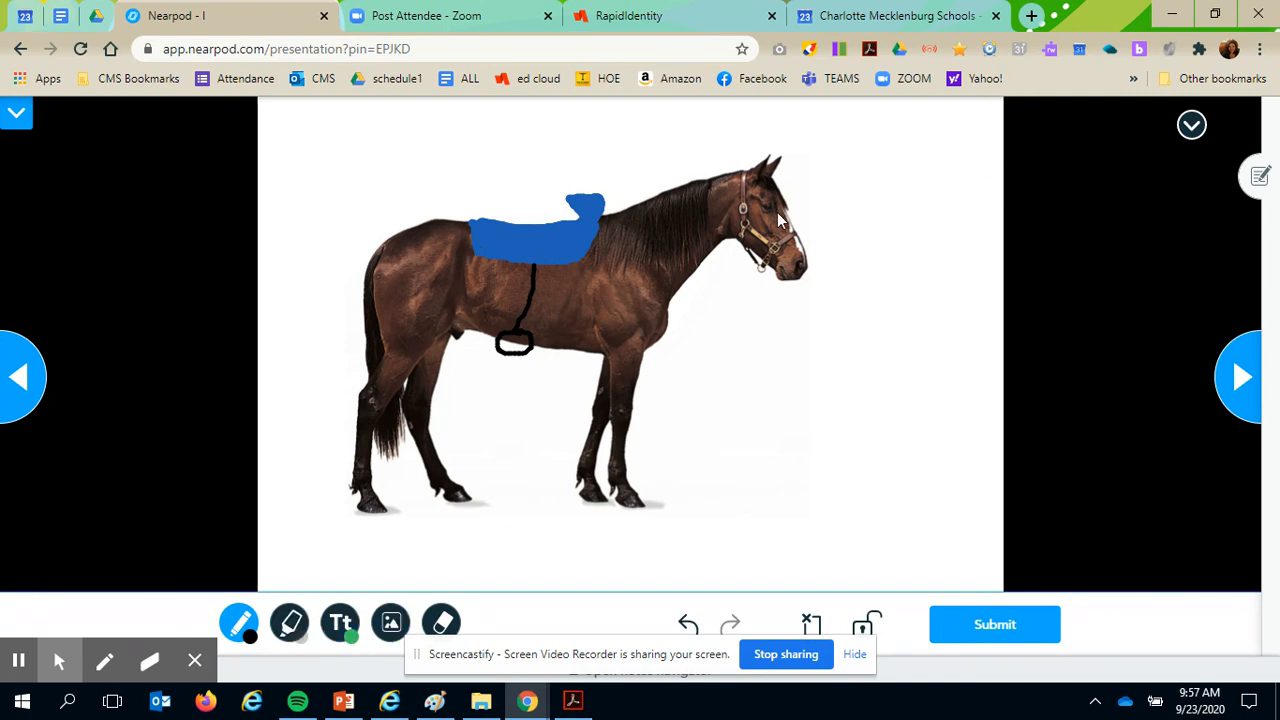
Step: Draw a black thought bubble in front of the horse's head and place the green text "Hey guys" inside it
{"action": "left_click_drag", "start_coordinate": [819, 210], "coordinate": [825, 205]}
{"action": "mouse_move", "coordinate": [842, 158]}
{"action": "left_mouse_down"}
{"action": "mouse_move", "coordinate": [837, 171]}
{"action": "mouse_move", "coordinate": [886, 114]}
{"action": "mouse_move", "coordinate": [966, 177]}
{"action": "mouse_move", "coordinate": [943, 277]}
{"action": "mouse_move", "coordinate": [840, 215]}
{"action": "mouse_move", "coordinate": [836, 116]}
{"action": "left_mouse_up"}
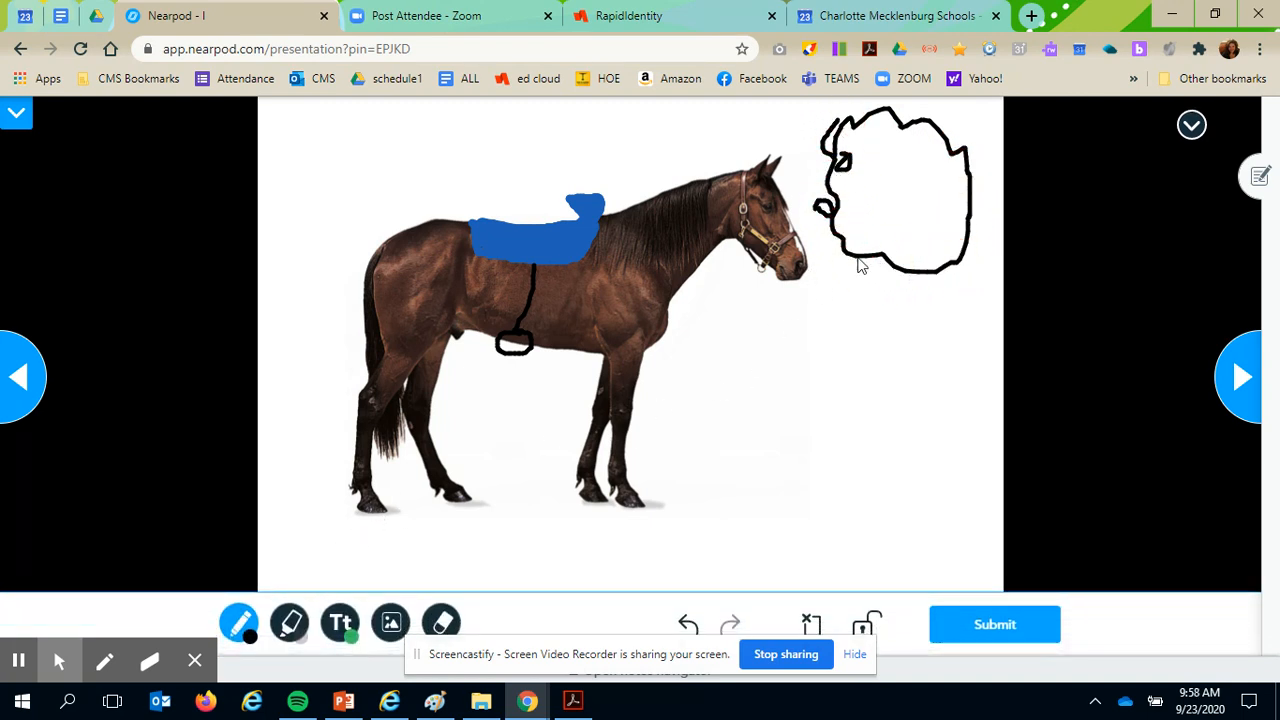
{"action": "left_click", "coordinate": [340, 624]}
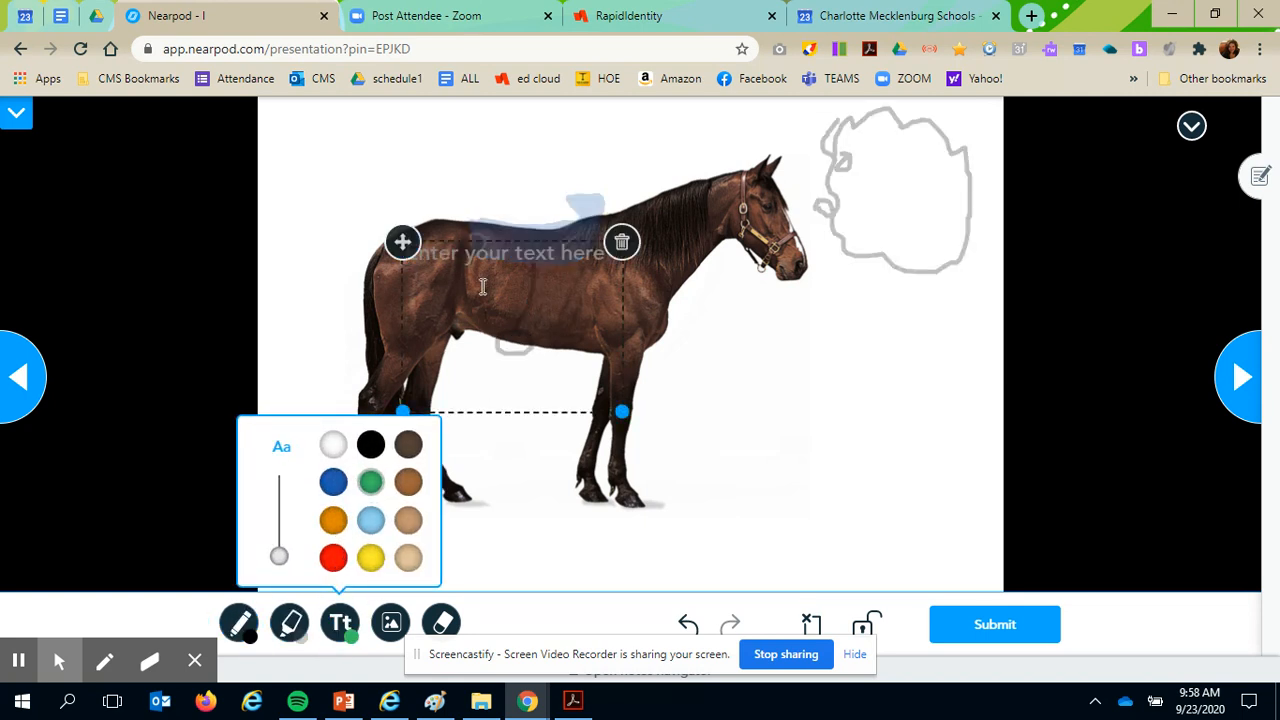
{"action": "left_click_drag", "start_coordinate": [402, 243], "coordinate": [778, 113]}
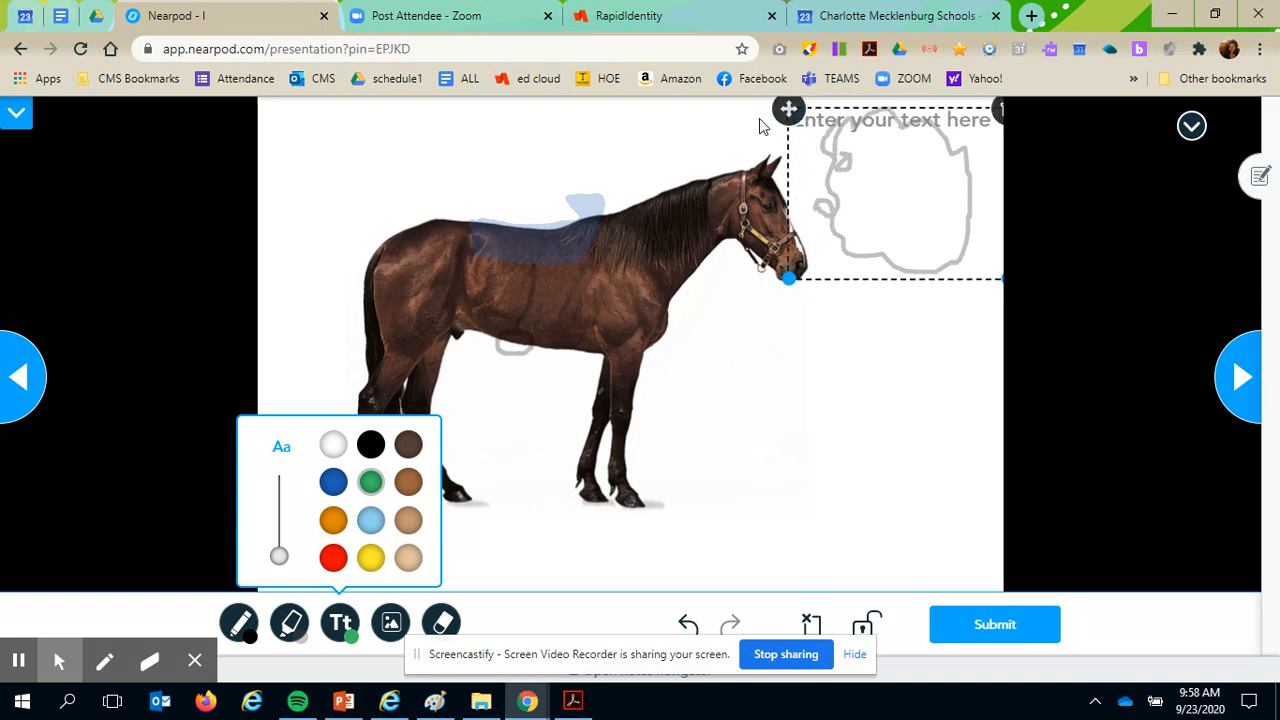
{"action": "left_click", "coordinate": [840, 145]}
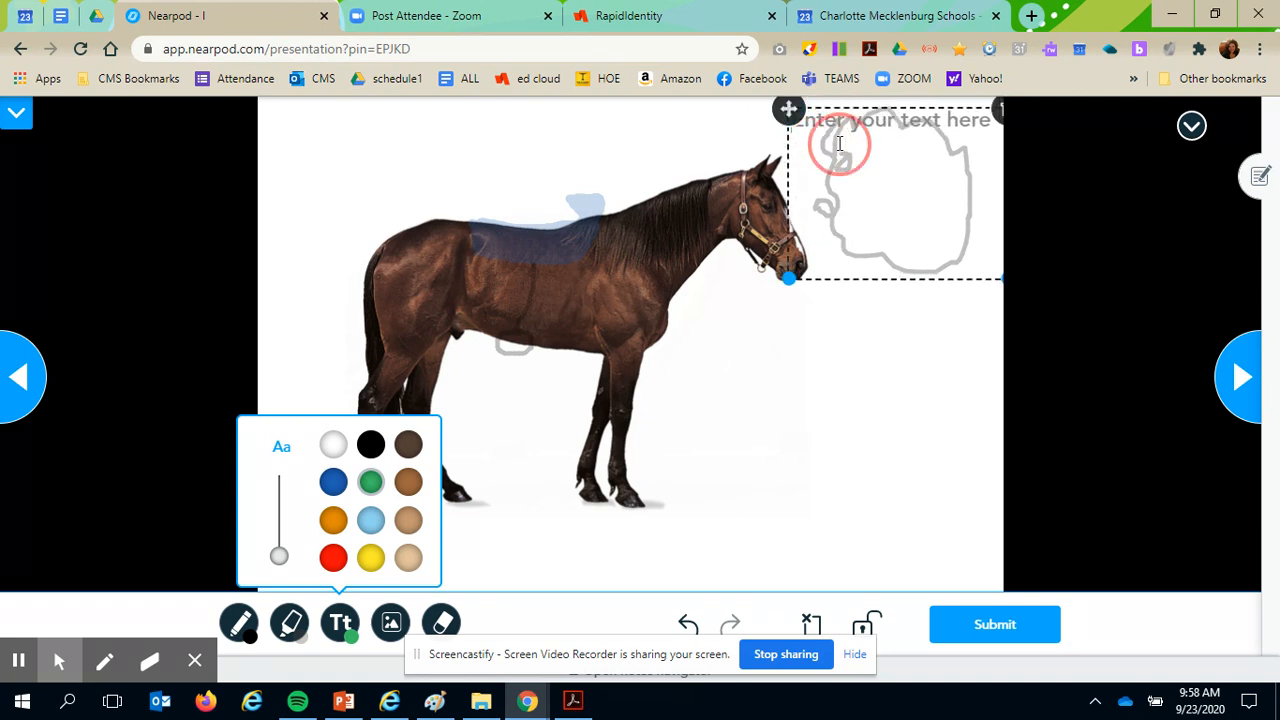
{"action": "type", "text": "Hey guys"}
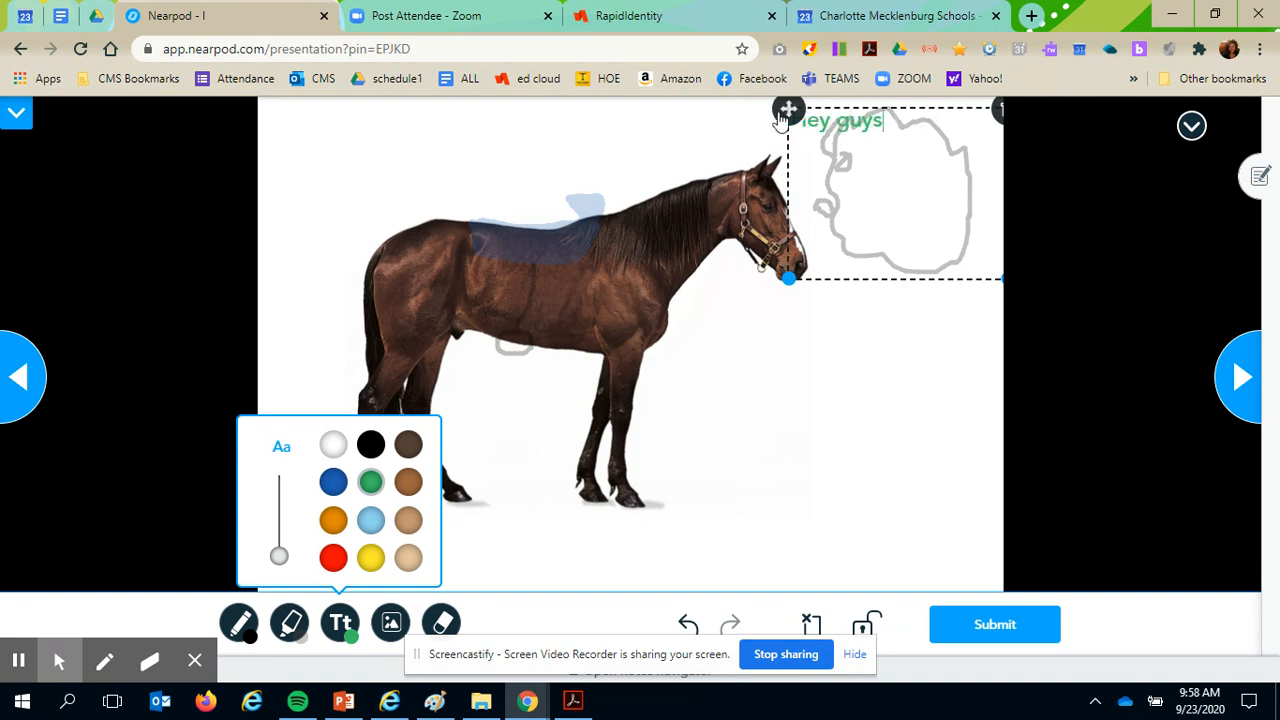
{"action": "left_click_drag", "start_coordinate": [786, 113], "coordinate": [848, 168]}
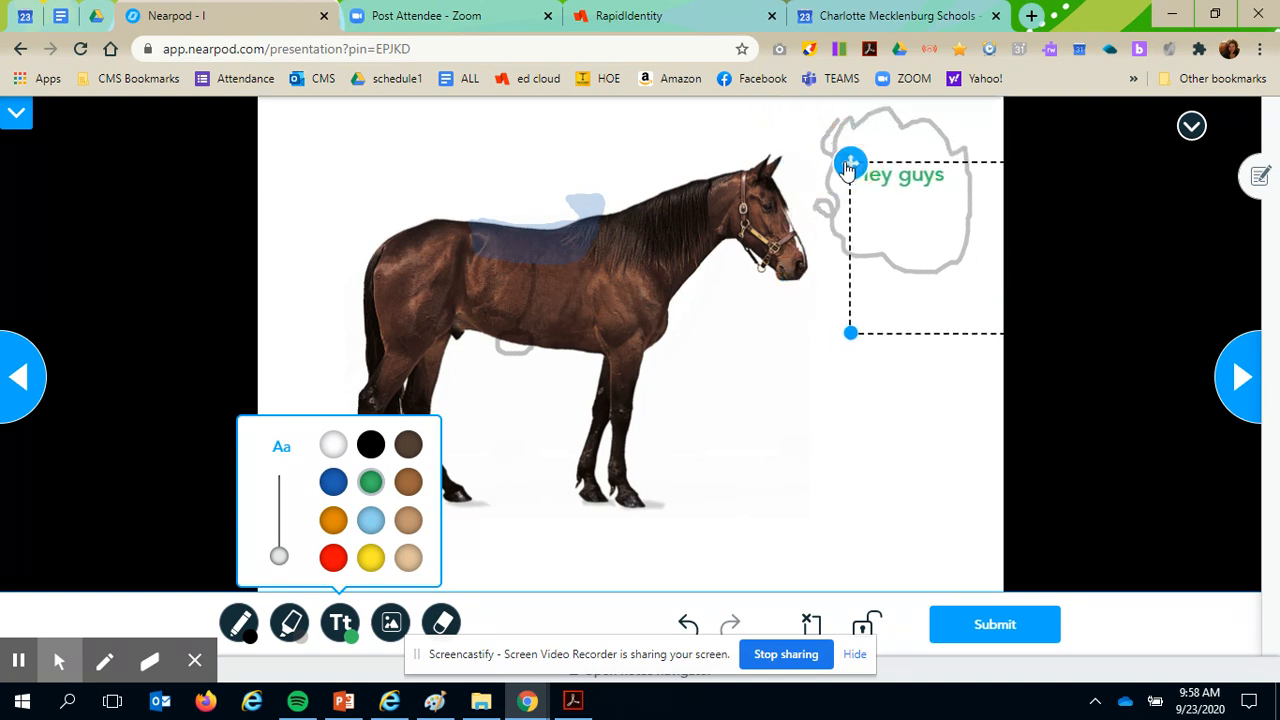
{"action": "left_click", "coordinate": [753, 314]}
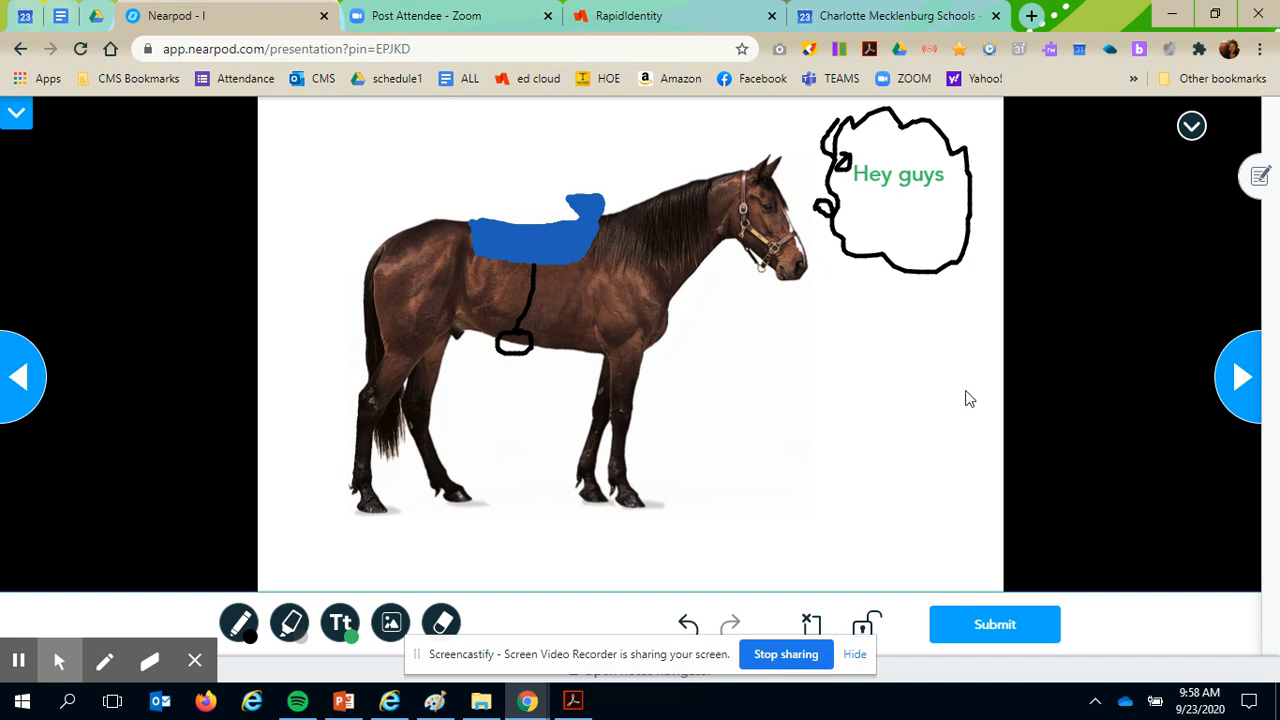
Step: Handwrite "Hey" with the red pen in the blank area in front of the horse's front legs
{"action": "left_click", "coordinate": [340, 623]}
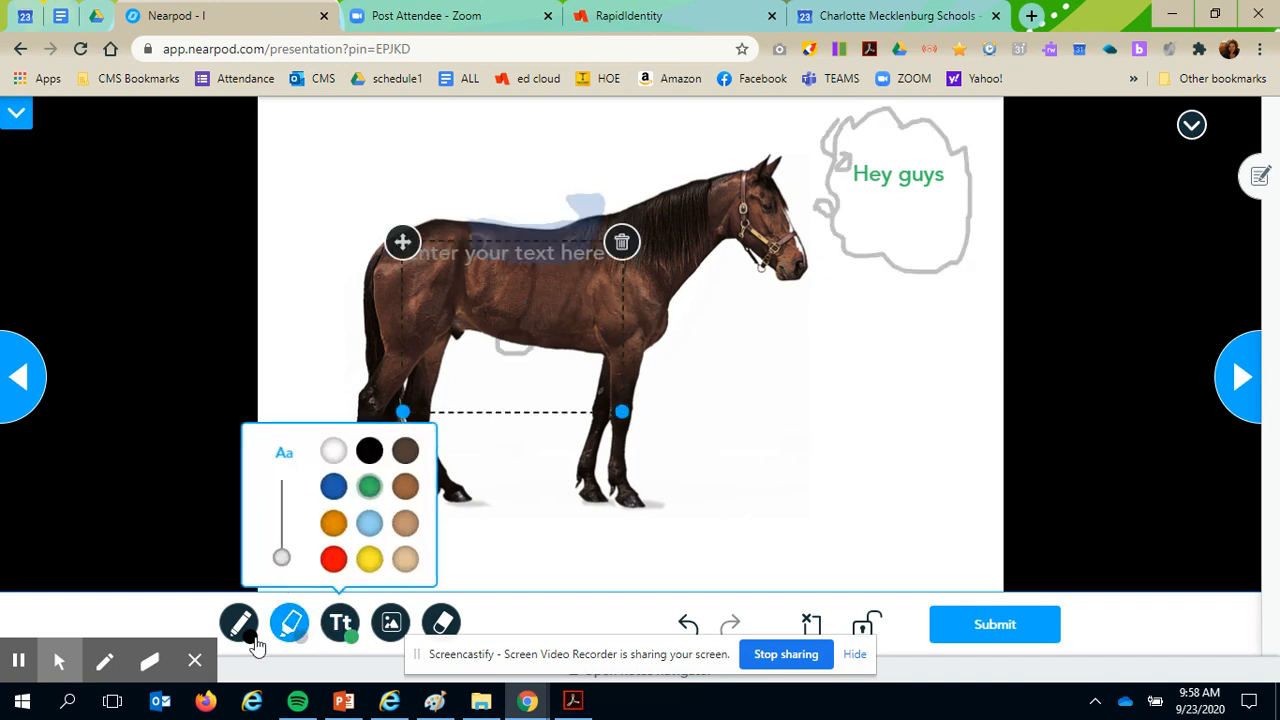
{"action": "left_click", "coordinate": [238, 623]}
{"action": "left_click", "coordinate": [232, 560]}
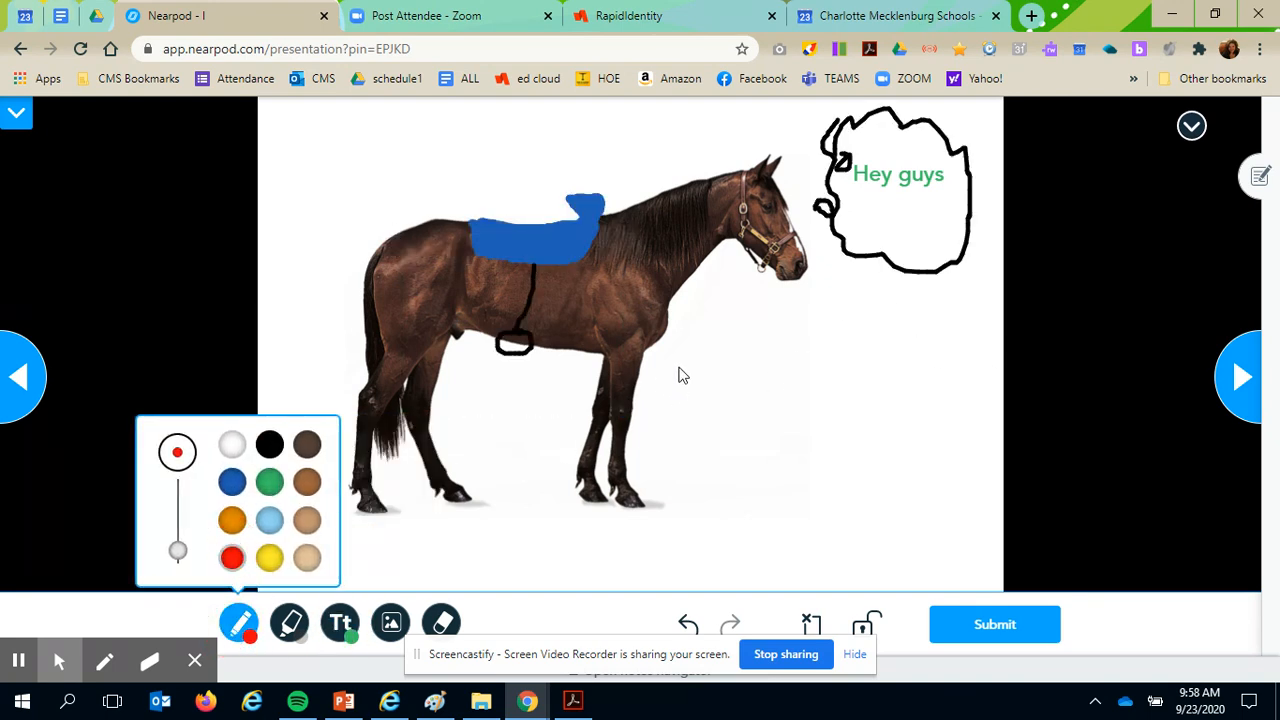
{"action": "mouse_move", "coordinate": [678, 362]}
{"action": "left_mouse_down"}
{"action": "mouse_move", "coordinate": [680, 412]}
{"action": "mouse_move", "coordinate": [706, 400]}
{"action": "mouse_move", "coordinate": [712, 420]}
{"action": "mouse_move", "coordinate": [704, 386]}
{"action": "mouse_move", "coordinate": [754, 392]}
{"action": "left_mouse_up"}
{"action": "left_click_drag", "start_coordinate": [766, 368], "coordinate": [746, 442]}
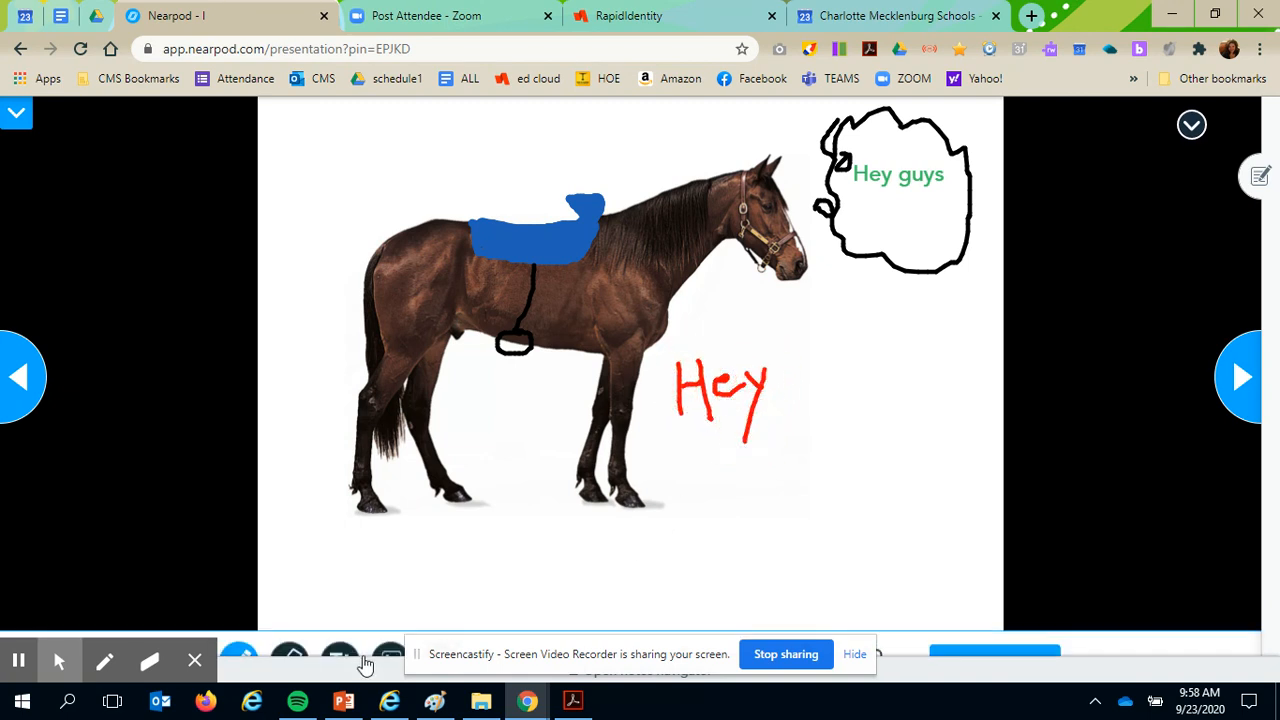
Step: Add a green text box of random letters and move it below the thought bubble, overlapping the handwritten "Hey"
{"action": "mouse_move", "coordinate": [300, 630]}
{"action": "left_click", "coordinate": [340, 626]}
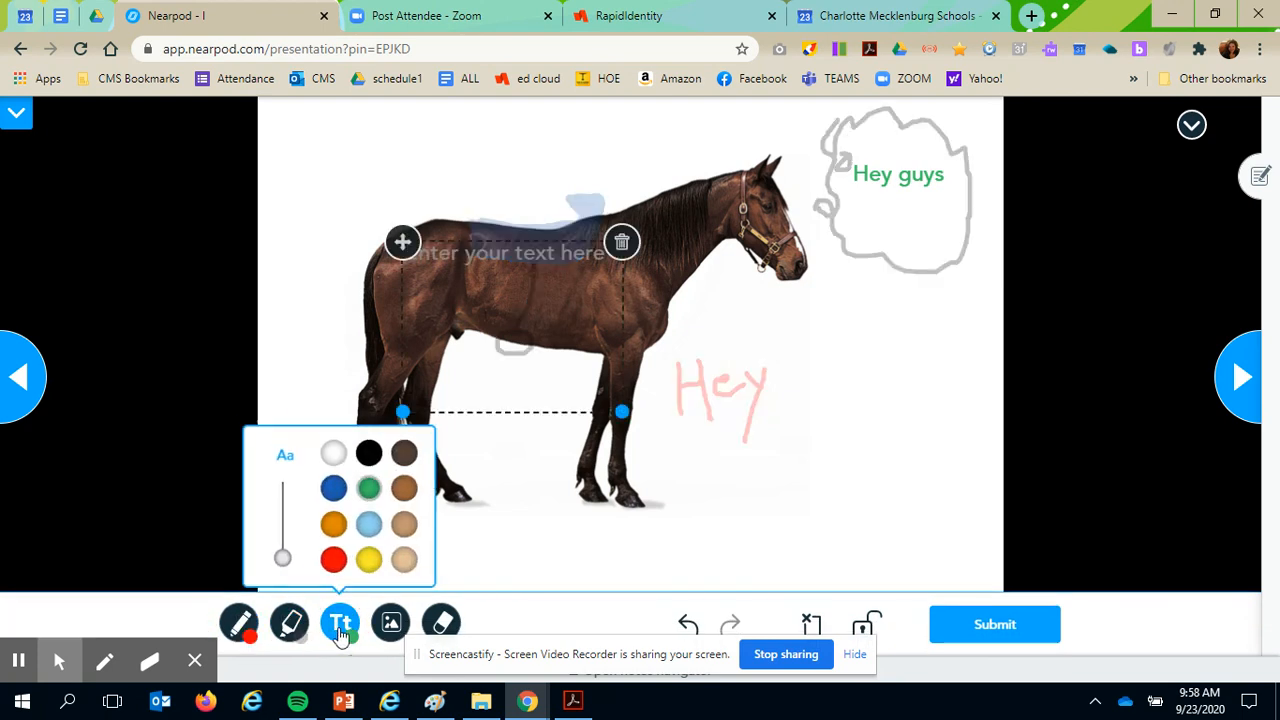
{"action": "type", "text": "dfvbvtrbtrsfbstrfbsrbr"}
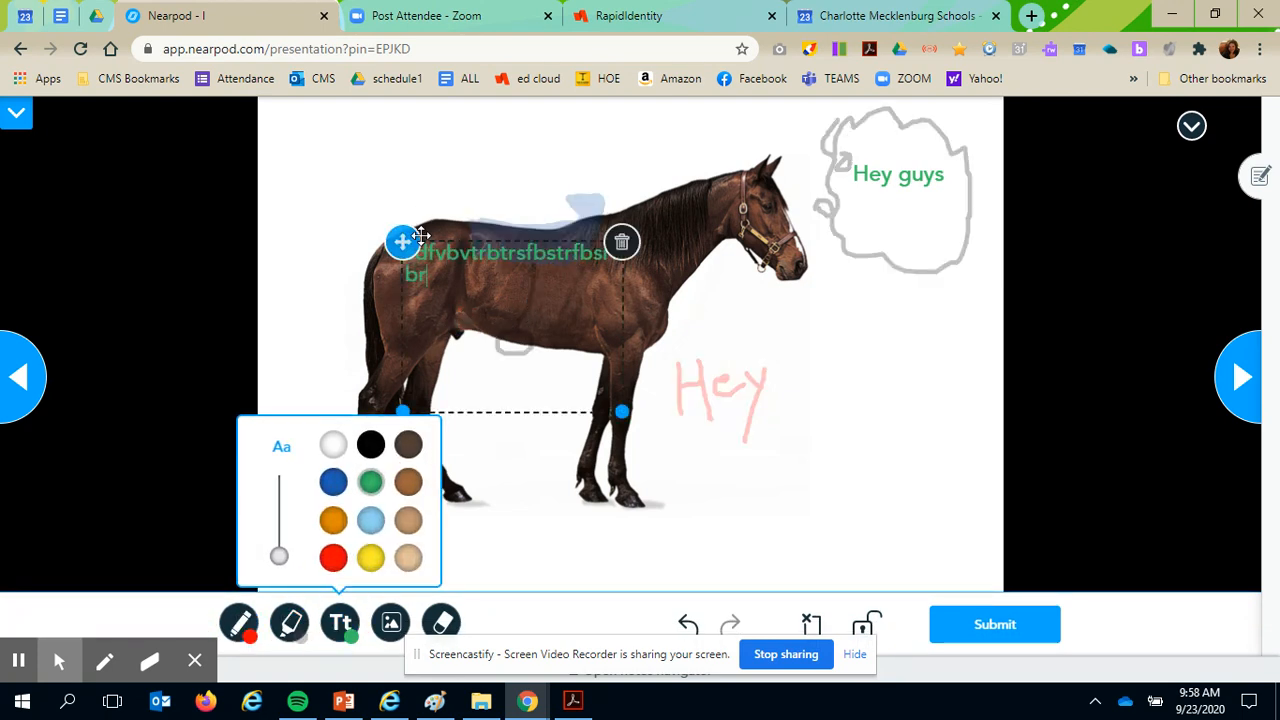
{"action": "left_click_drag", "start_coordinate": [420, 235], "coordinate": [278, 120]}
{"action": "left_click_drag", "start_coordinate": [472, 222], "coordinate": [940, 476]}
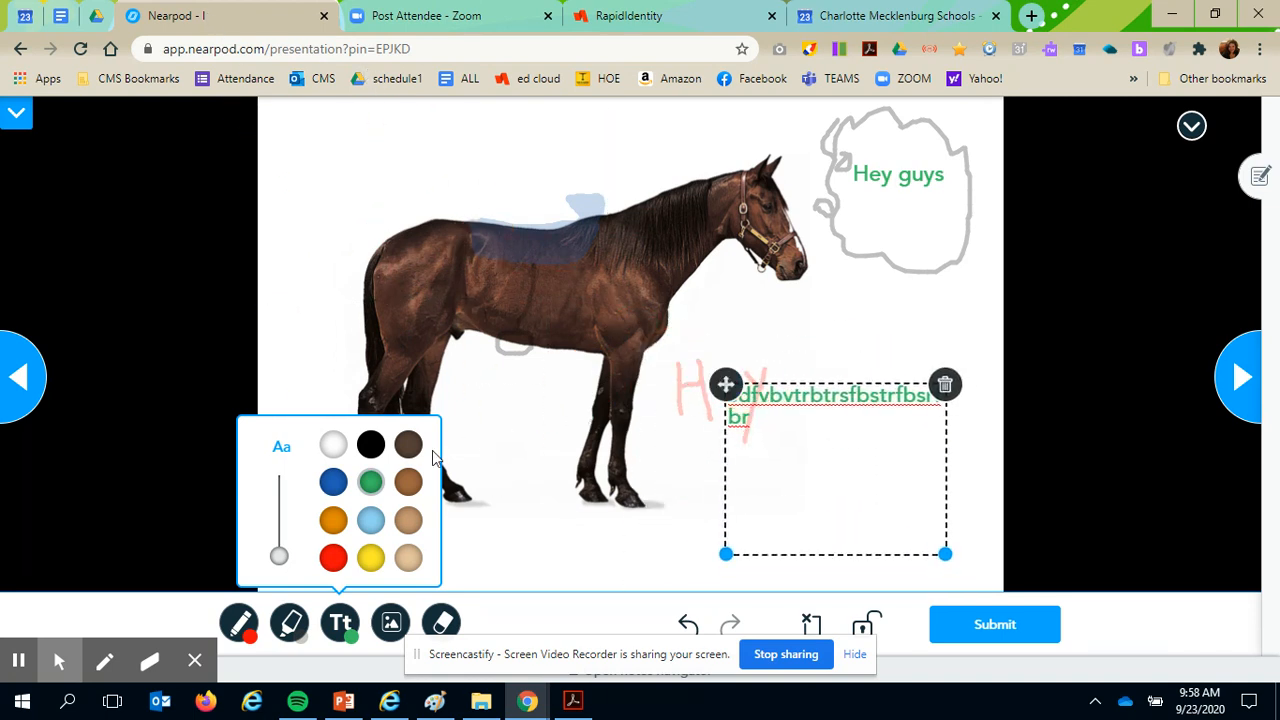
Step: Recolor the random-letter text blue, black and light brown in turn, and delete its text box
{"action": "left_click", "coordinate": [333, 483]}
{"action": "left_click", "coordinate": [370, 444]}
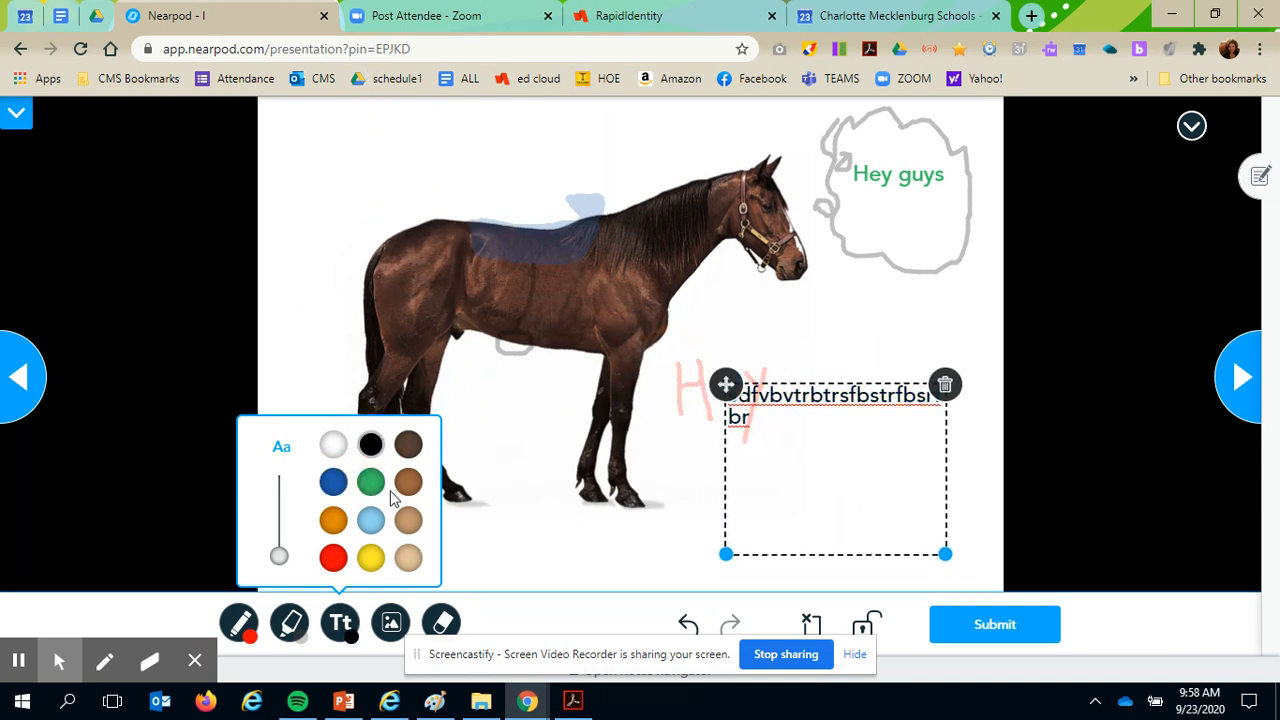
{"action": "left_click", "coordinate": [408, 520]}
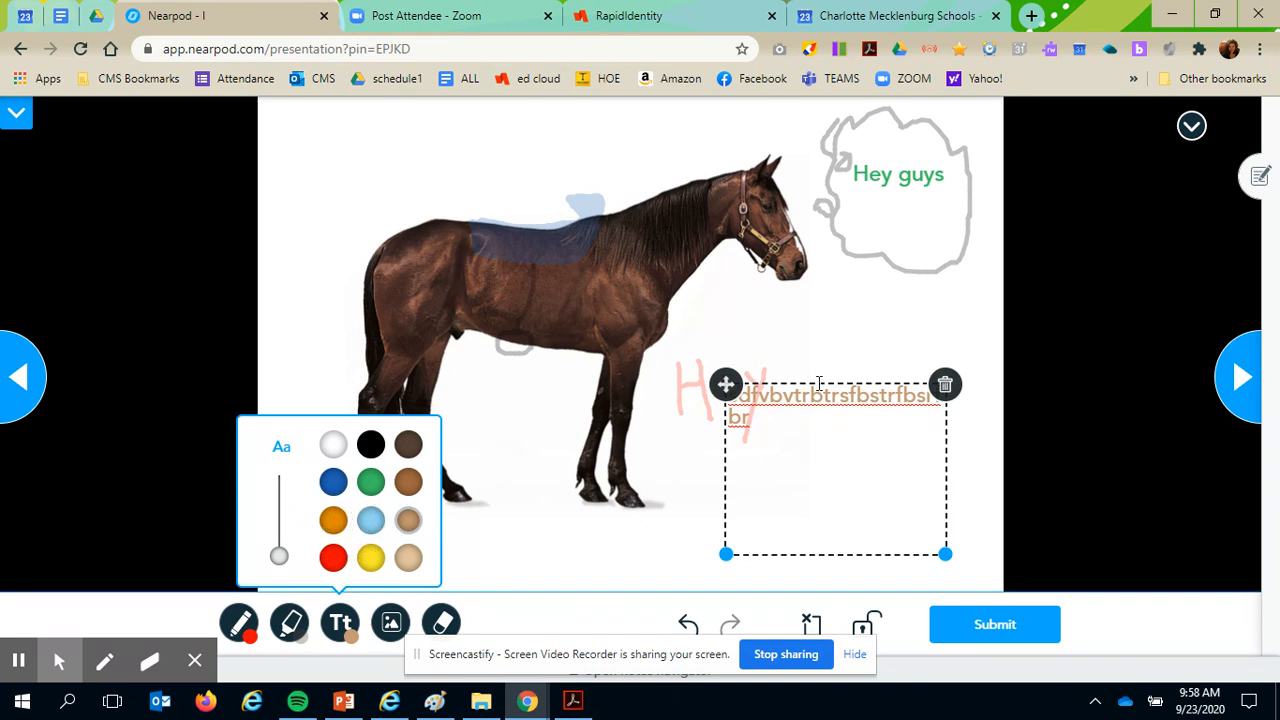
{"action": "left_click", "coordinate": [948, 386]}
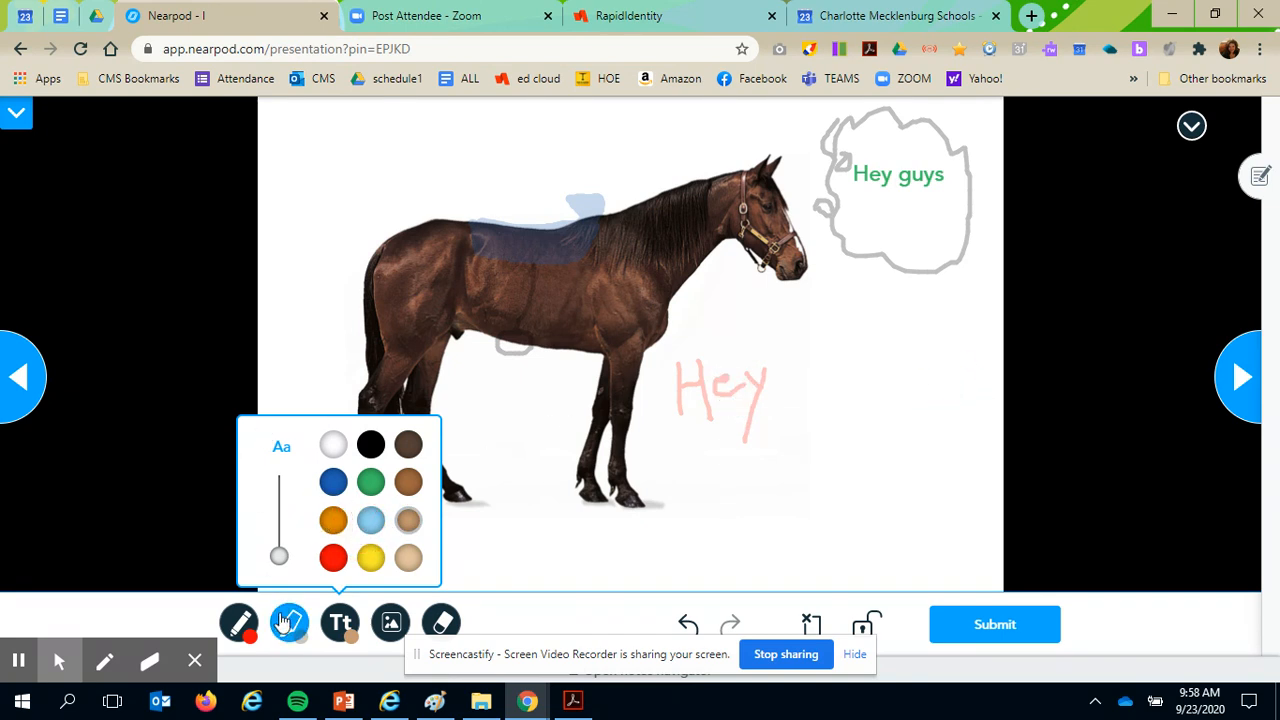
Step: Add the light brown text "wefwergwerbgw rtbr" and place it between the thought bubble and the handwritten "Hey"
{"action": "left_click", "coordinate": [391, 622]}
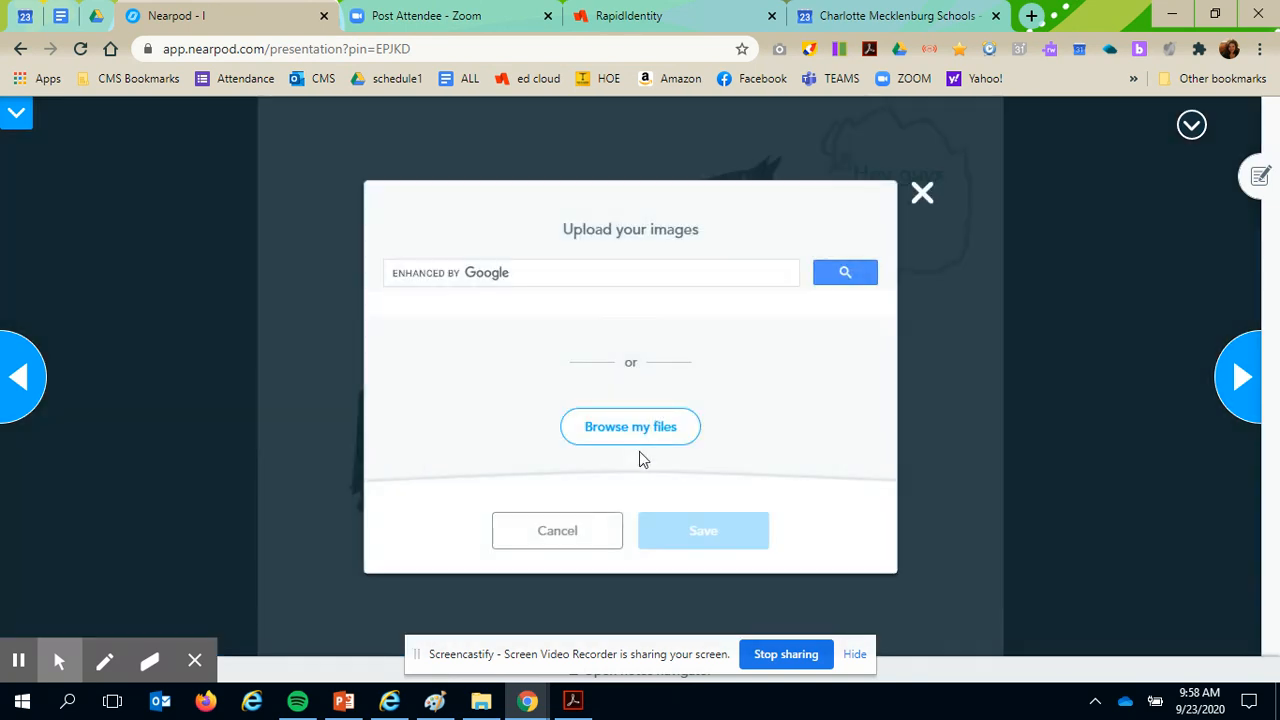
{"action": "left_click", "coordinate": [558, 532]}
{"action": "left_click", "coordinate": [340, 622]}
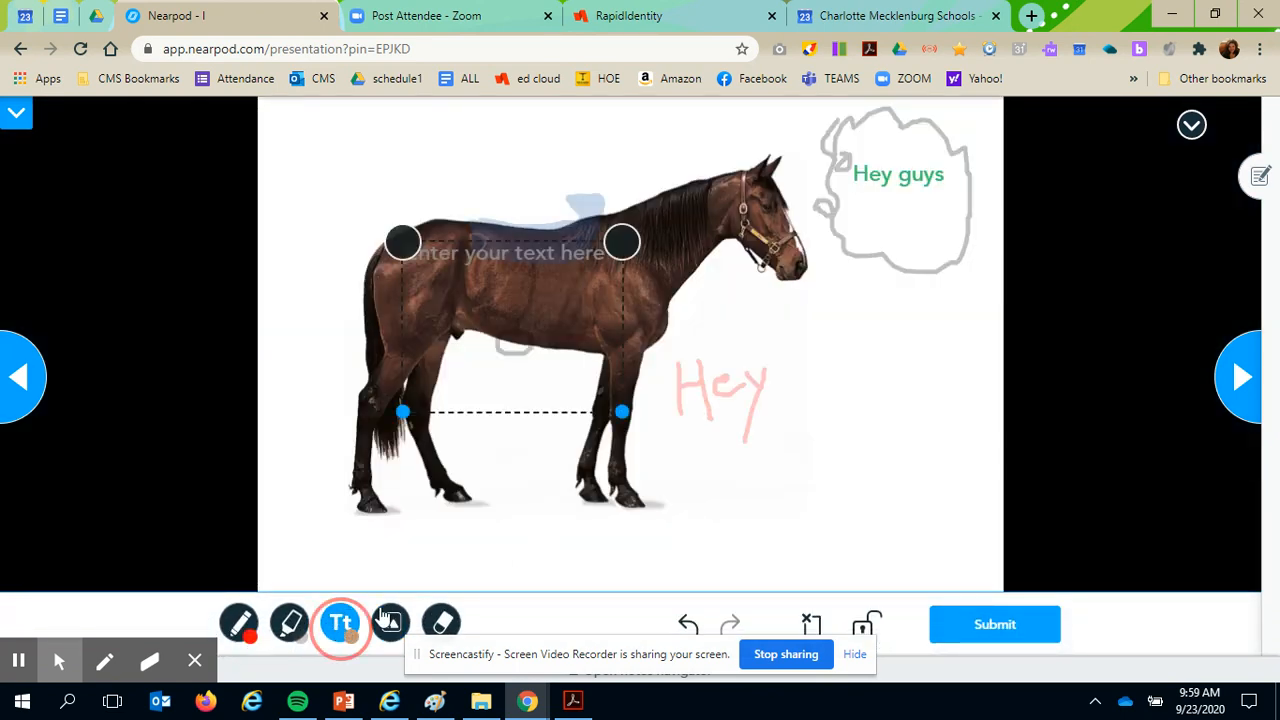
{"action": "type", "text": "efwergwerbgw rtb"}
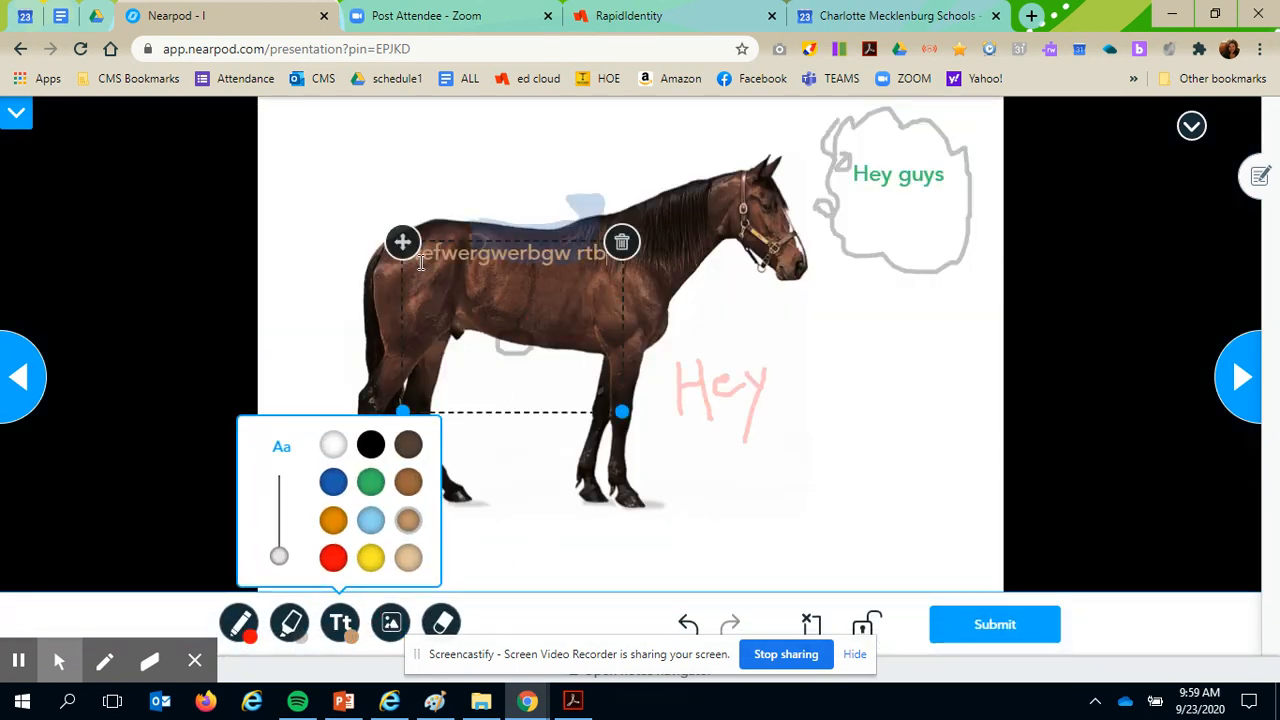
{"action": "left_click_drag", "start_coordinate": [402, 241], "coordinate": [755, 318]}
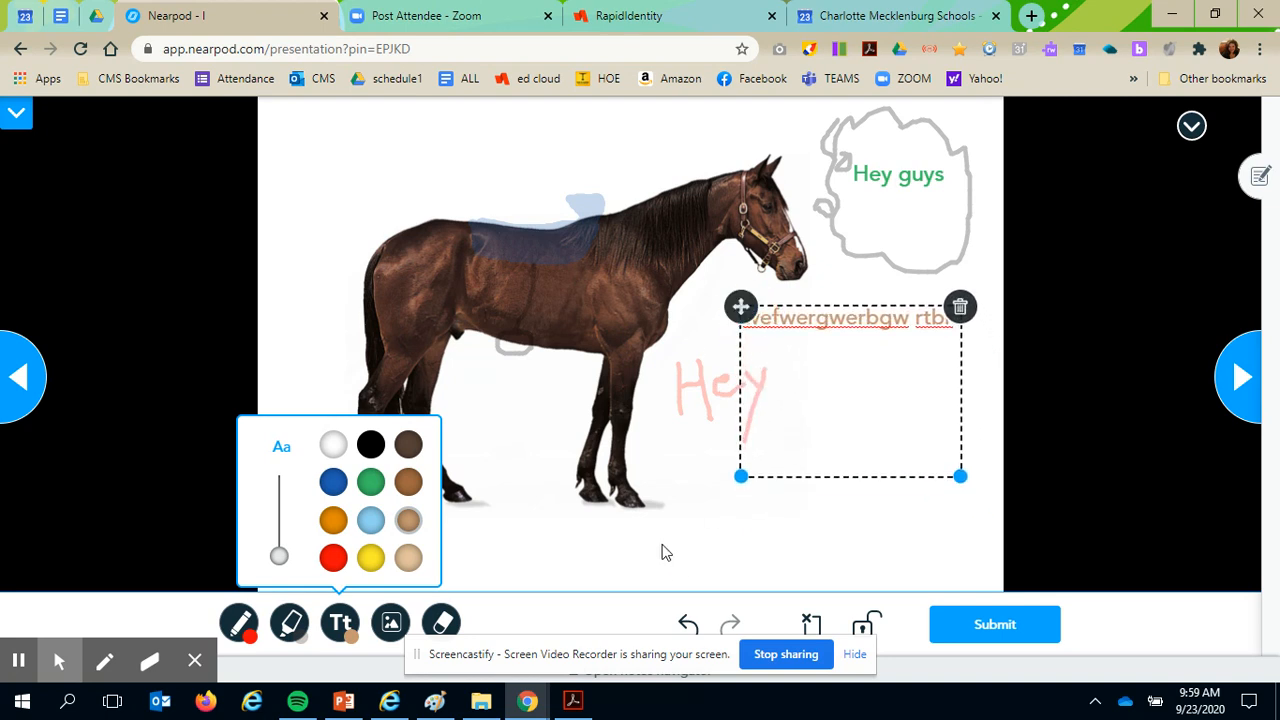
{"action": "left_click", "coordinate": [665, 552]}
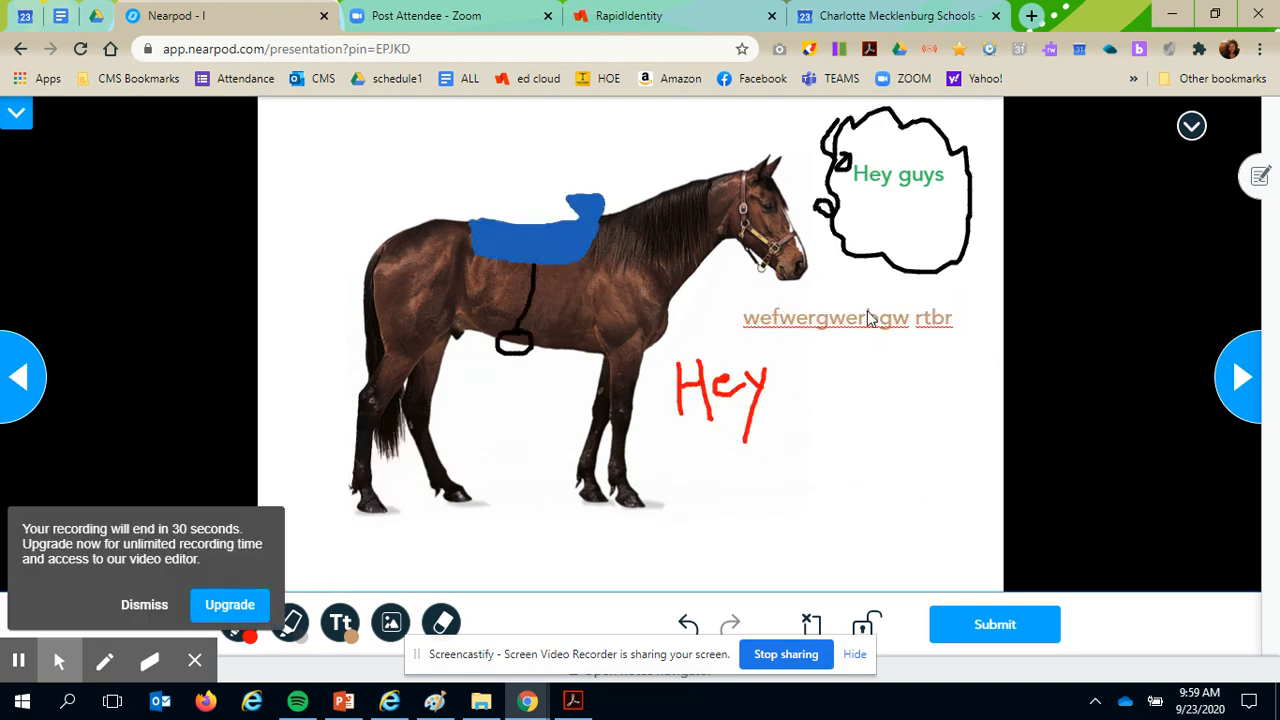
Step: Highlight the "wefwergwerbgw rtbr" text in light blue with the highlighter
{"action": "left_click", "coordinate": [290, 622]}
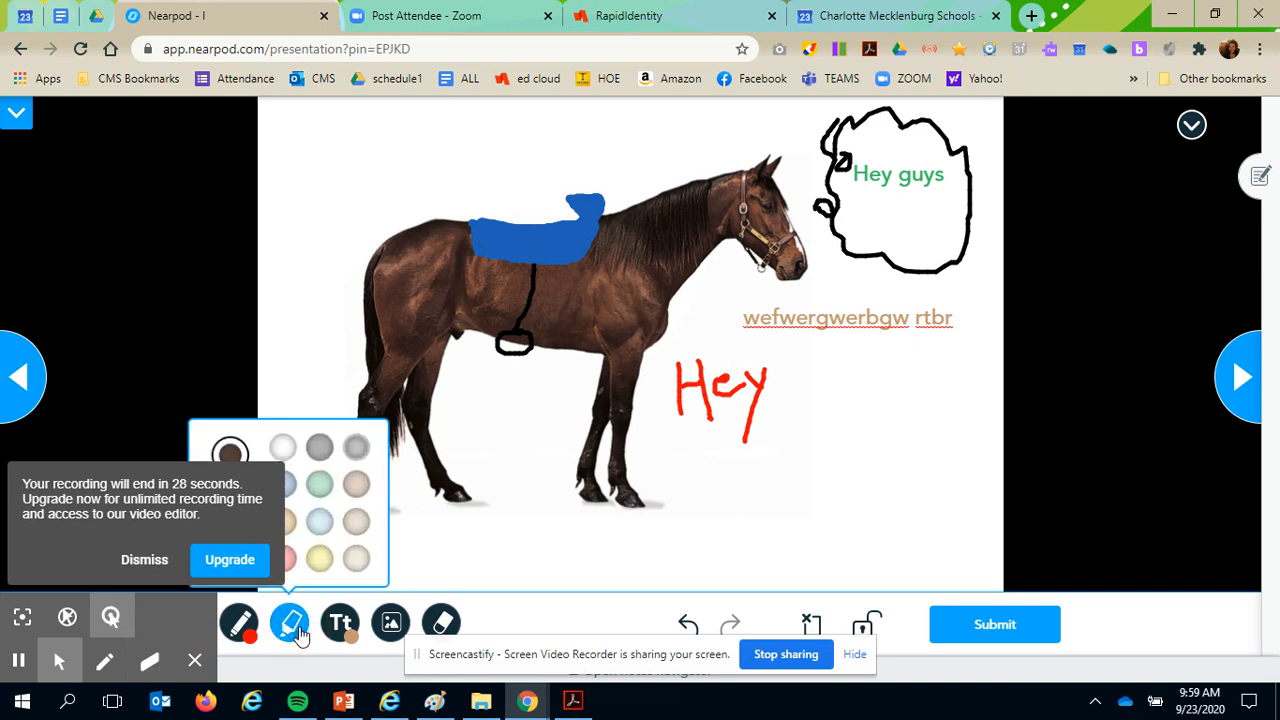
{"action": "left_click", "coordinate": [320, 520]}
{"action": "left_click_drag", "start_coordinate": [720, 312], "coordinate": [951, 317]}
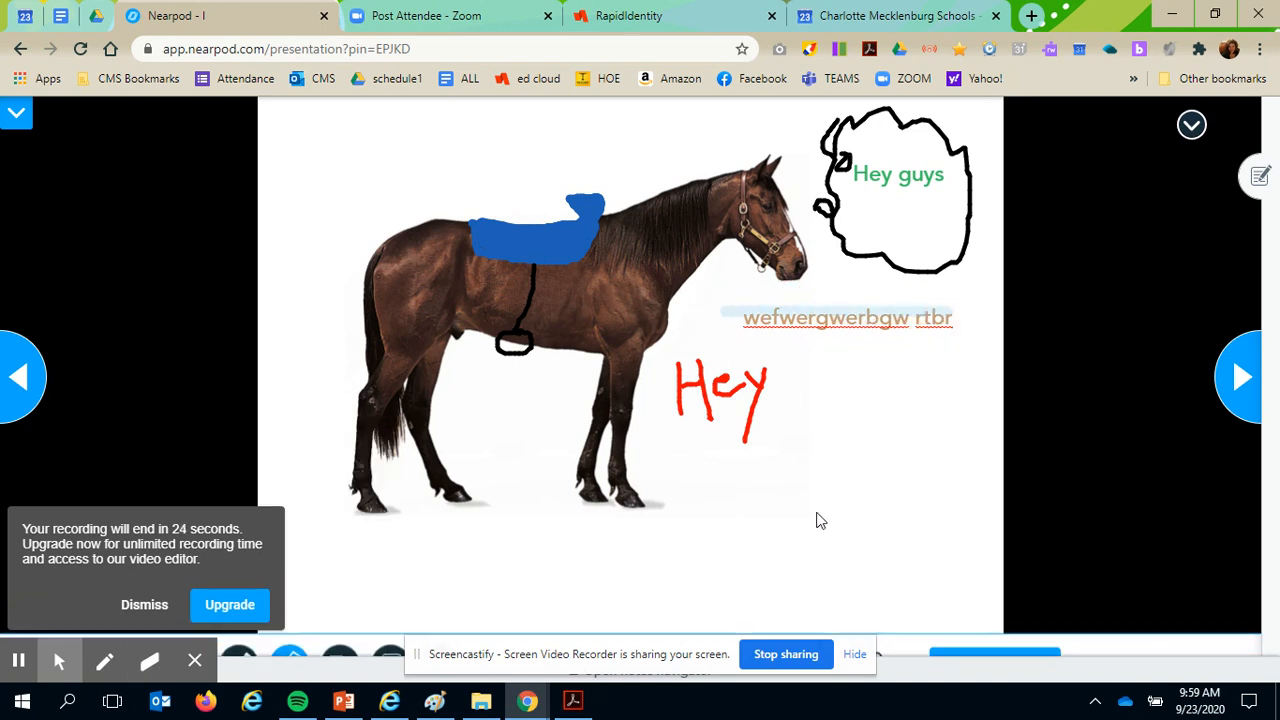